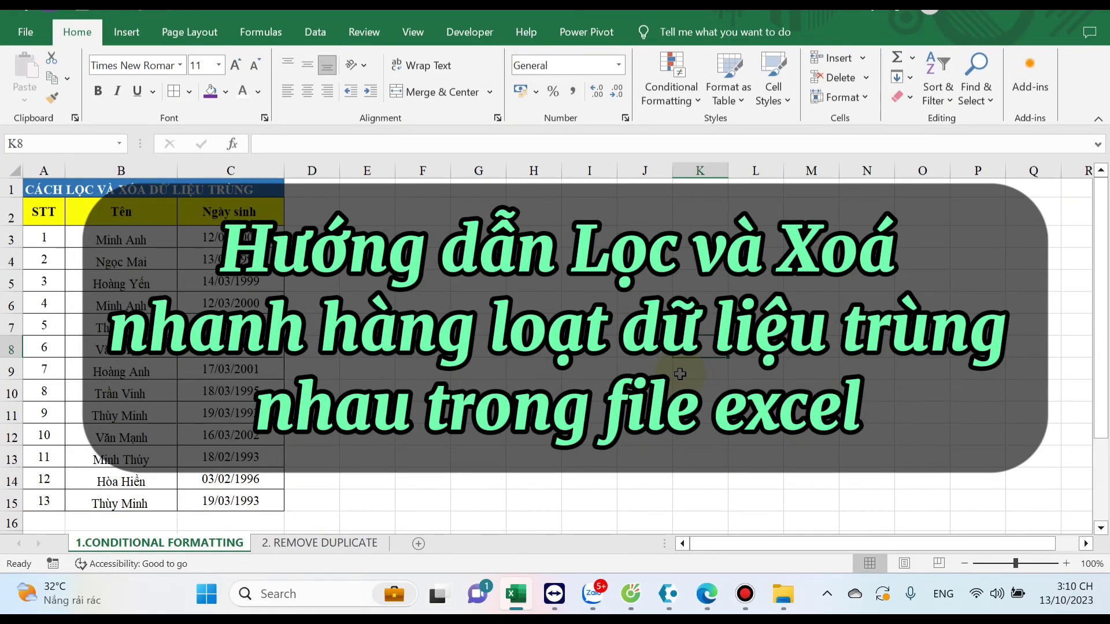
Point out that Minh Anh appears twice, in B3 and B6.
click(680, 374)
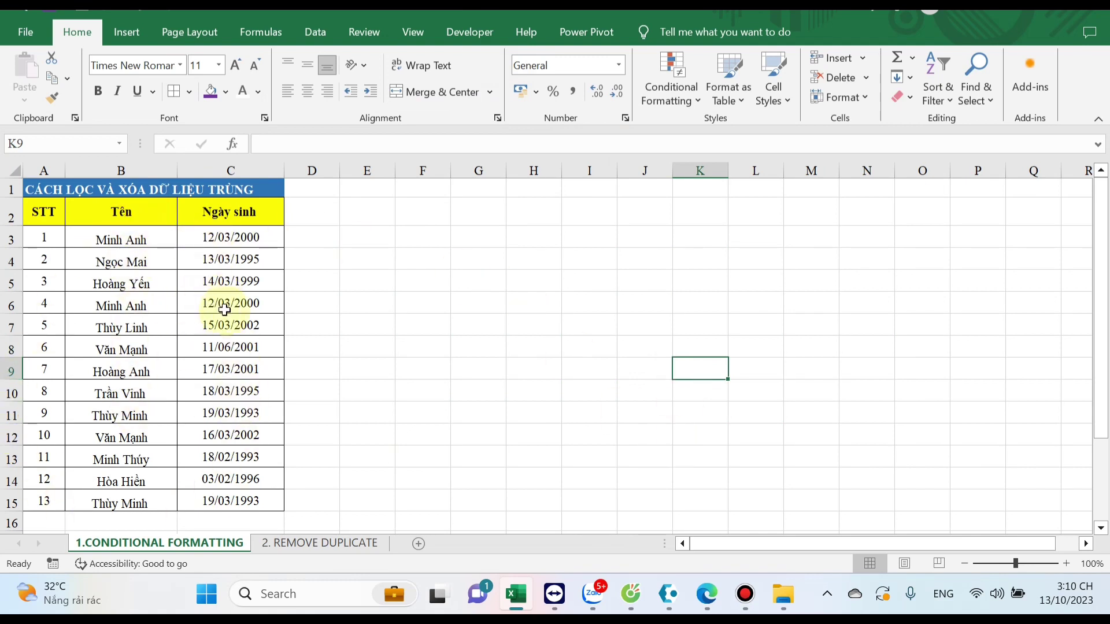
click(120, 241)
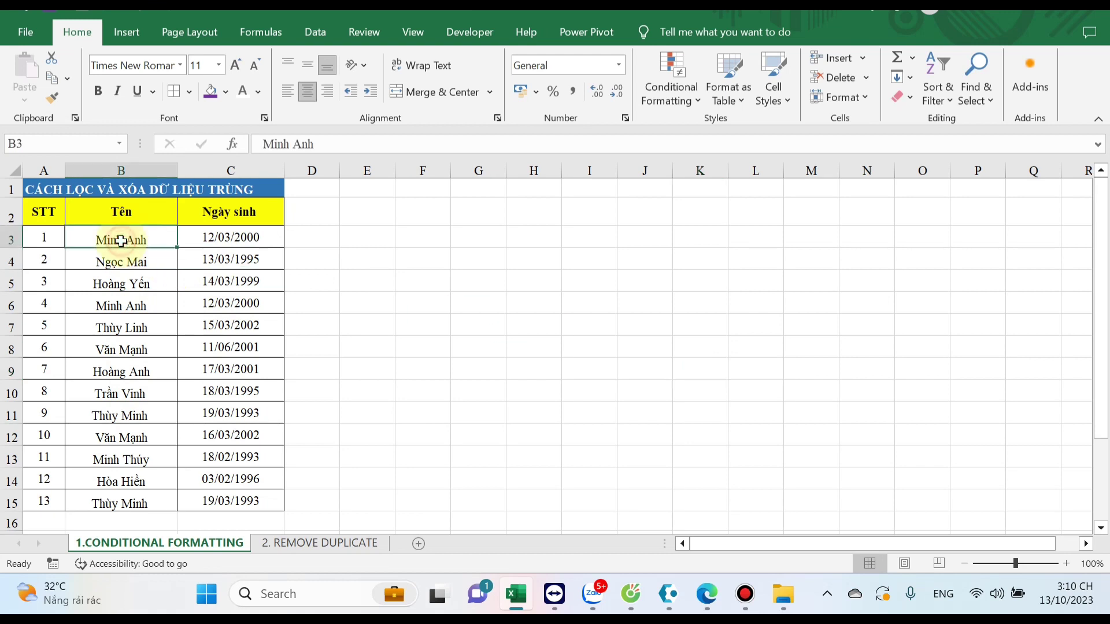
click(131, 305)
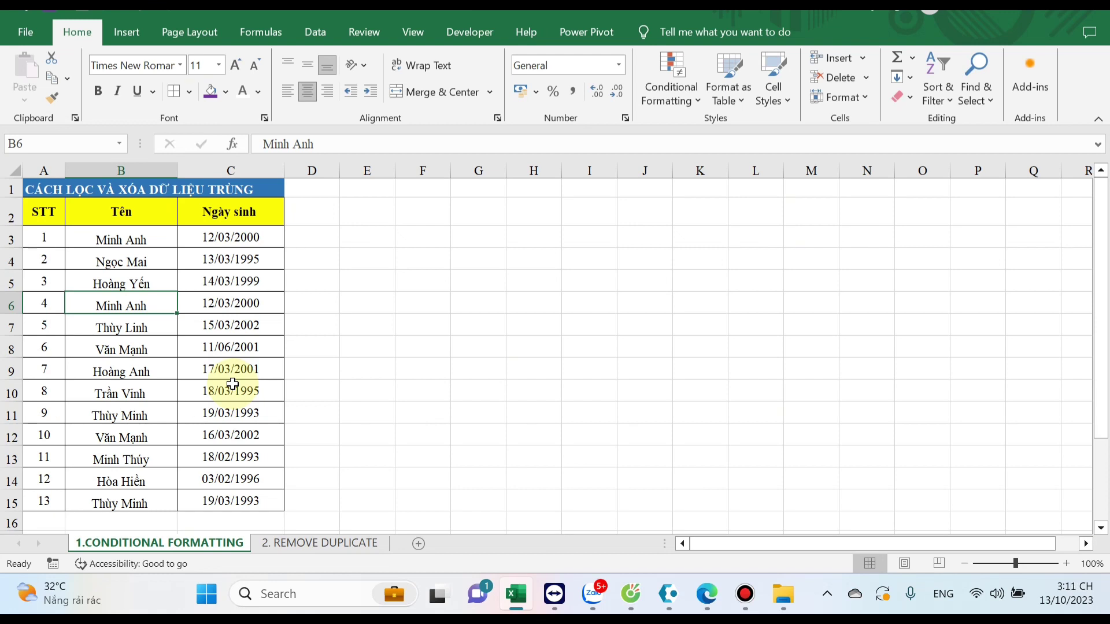
click(588, 365)
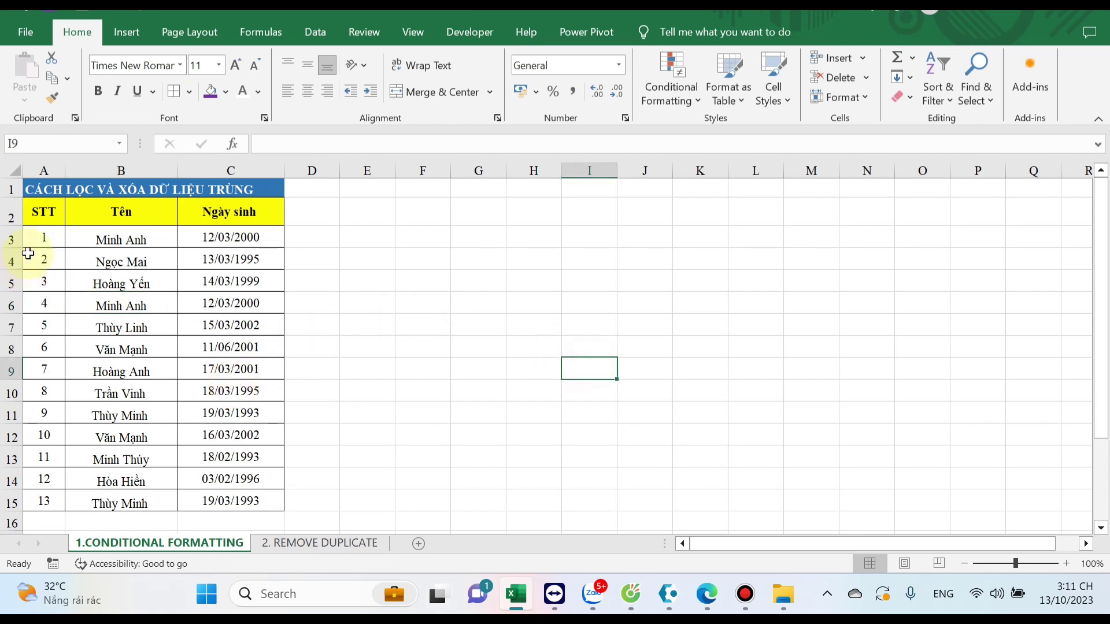
Apply the Duplicate Values rule to A3:C15 and choose Custom Format for the duplicates.
drag(34, 233, 228, 504)
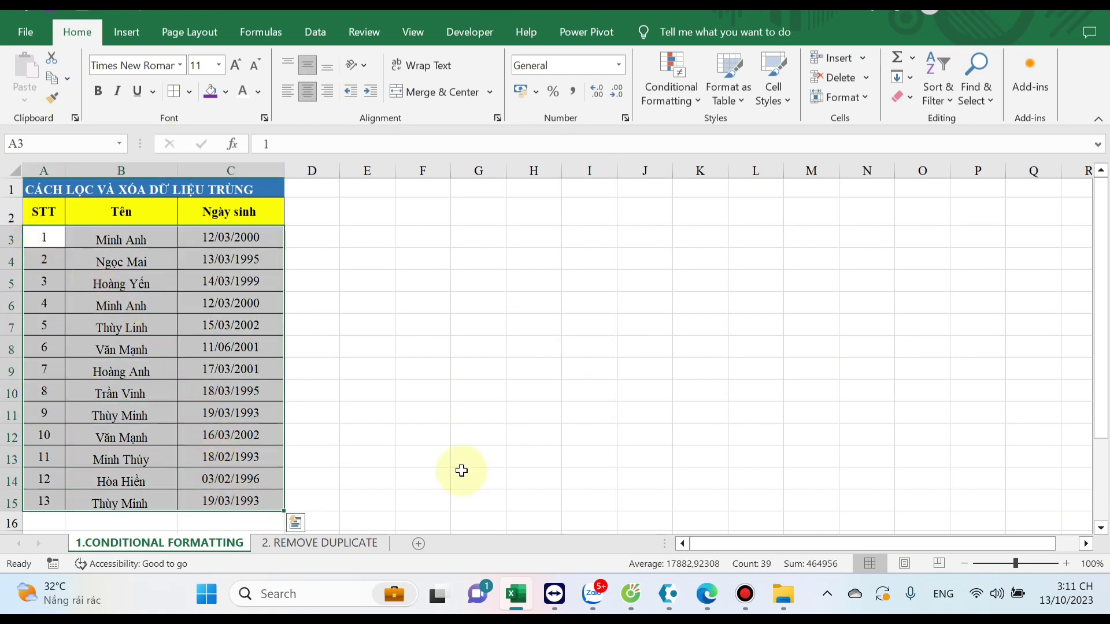
click(688, 103)
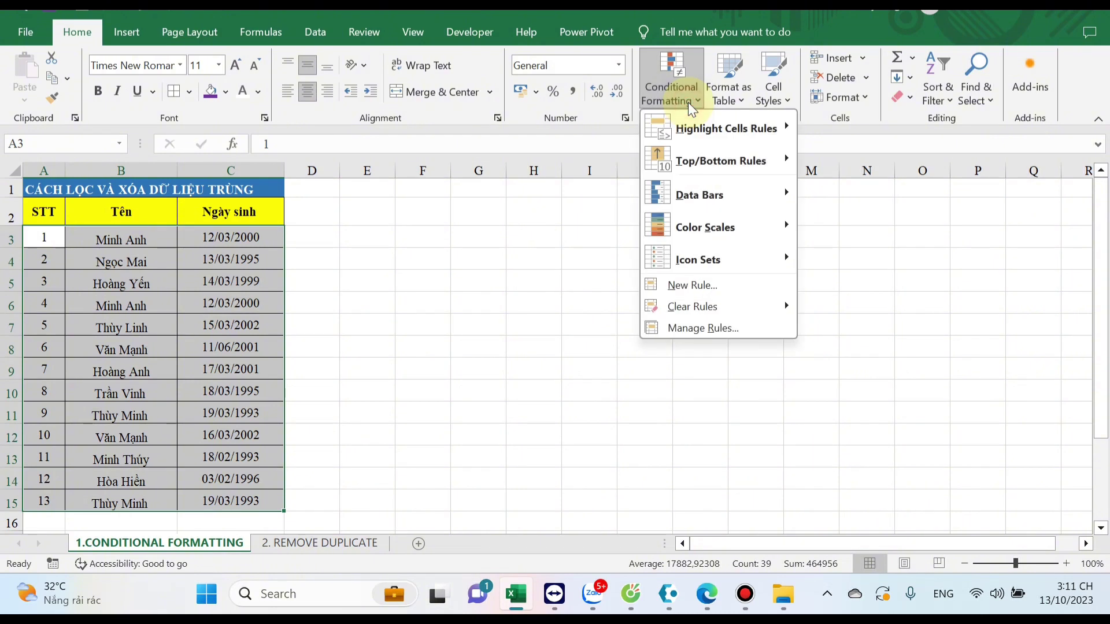
mouse_move(726, 128)
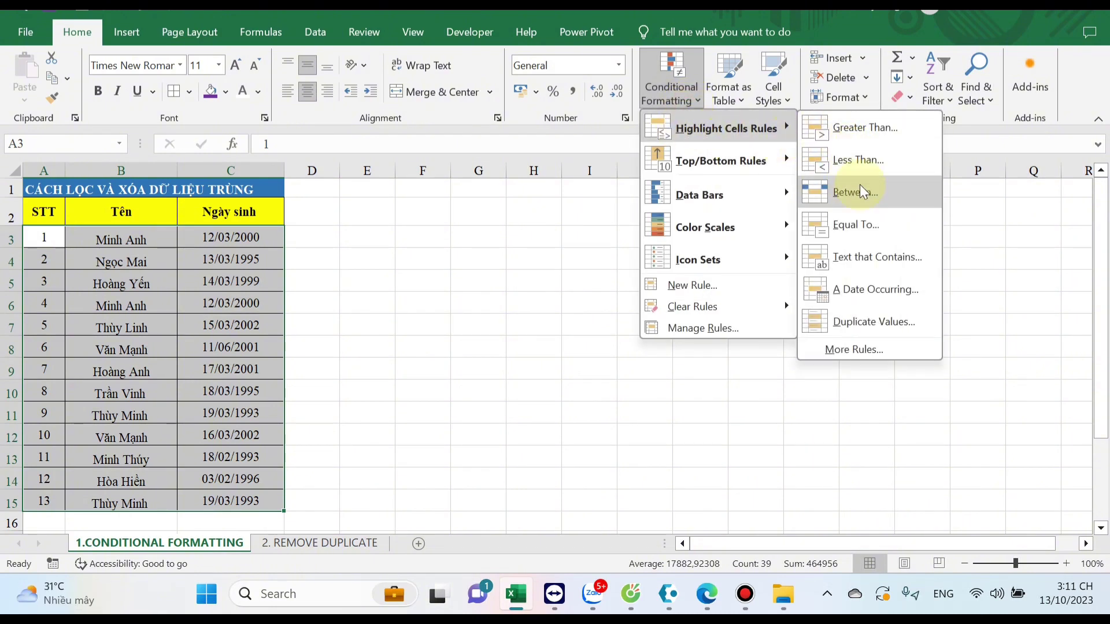
click(856, 327)
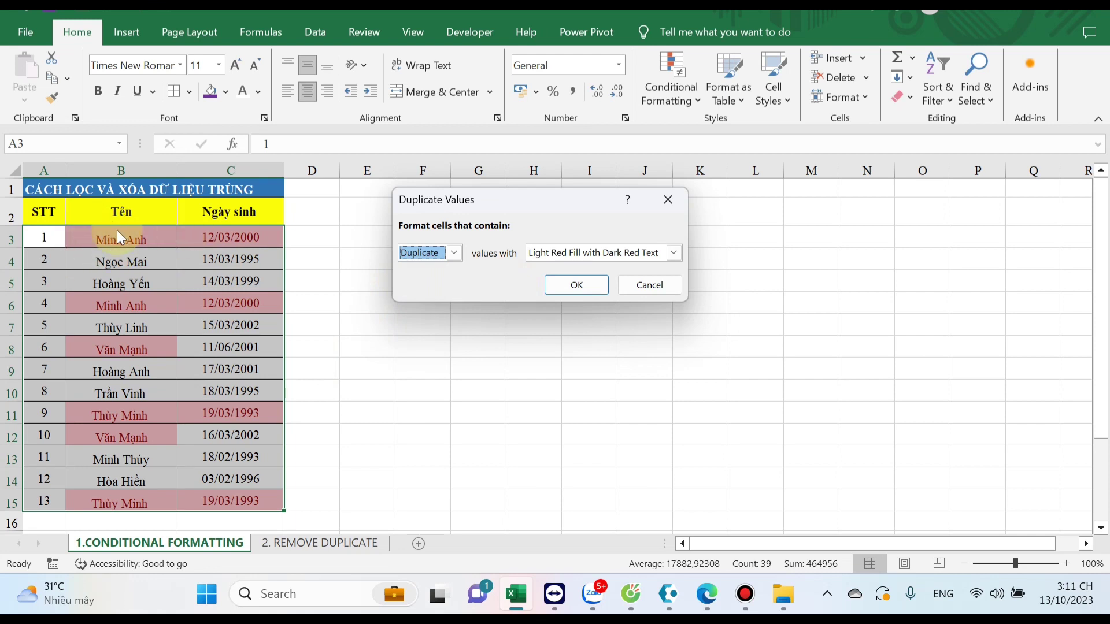
click(674, 253)
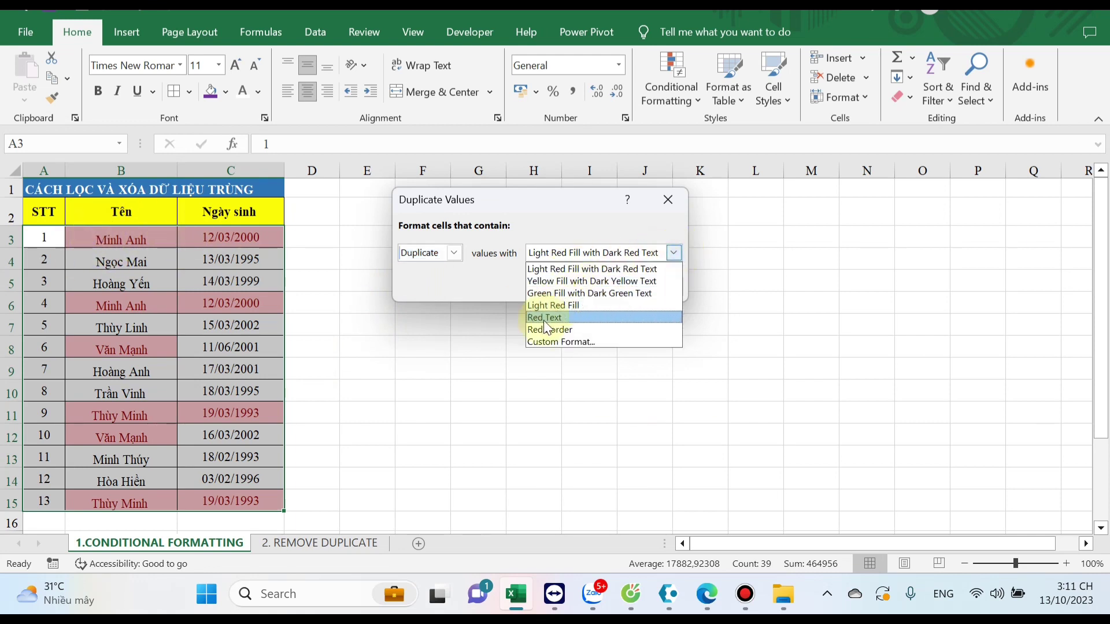
click(546, 319)
click(673, 253)
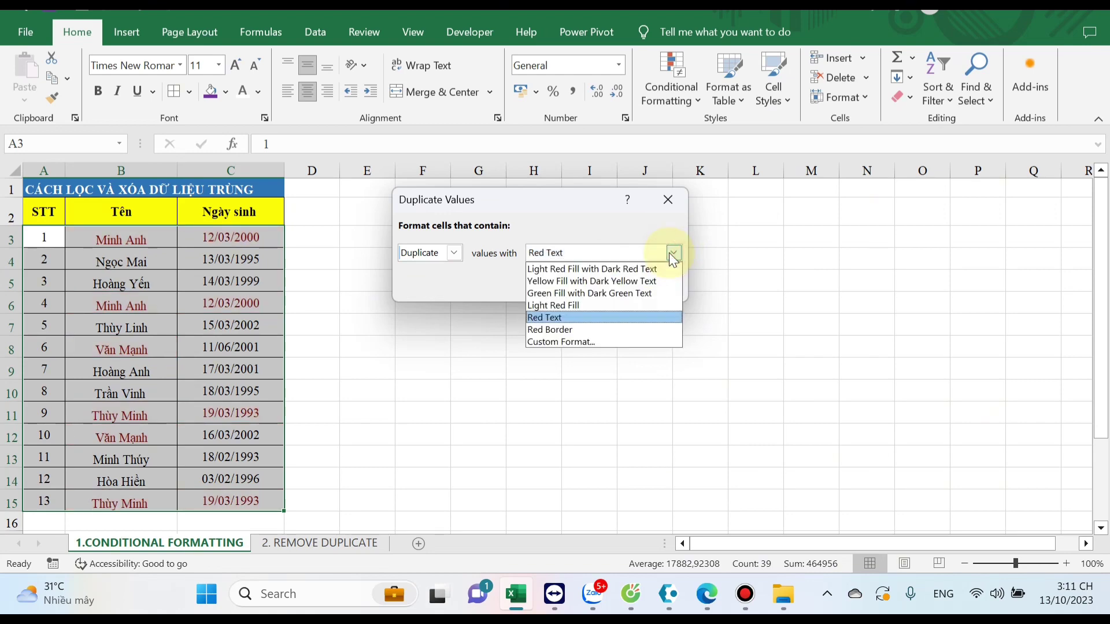
click(580, 342)
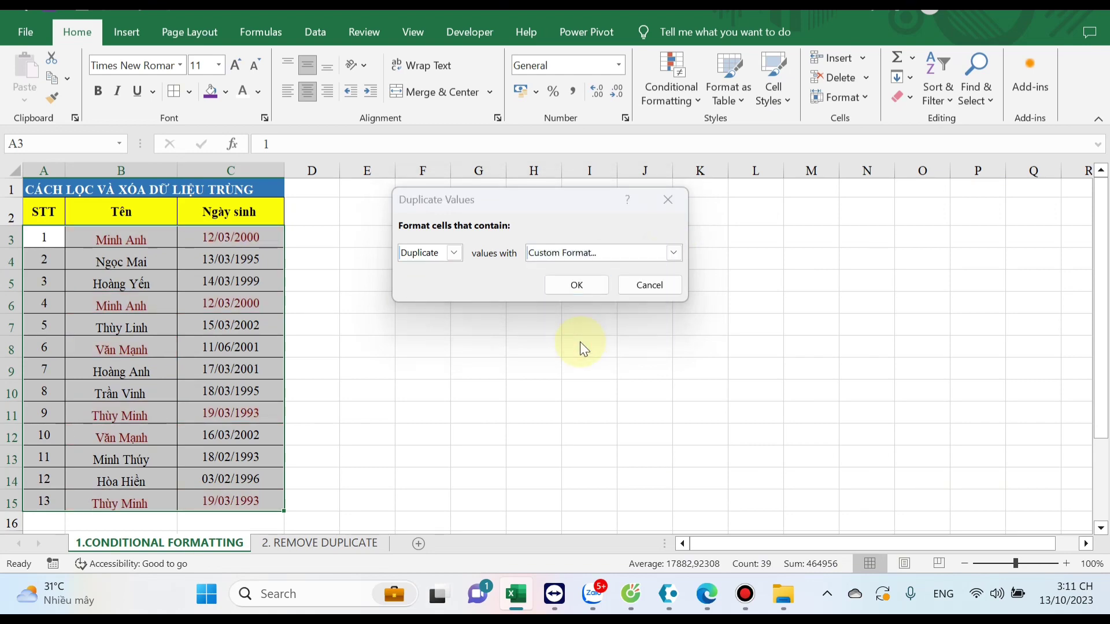
Give the duplicate values a blue fill and confirm the rule.
click(502, 42)
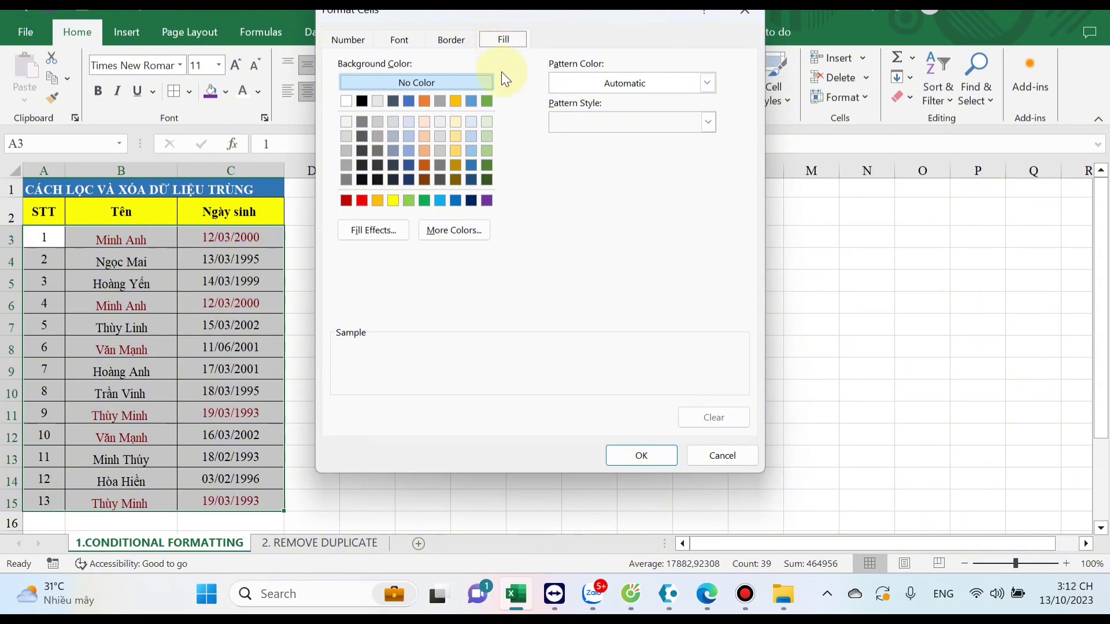
click(442, 202)
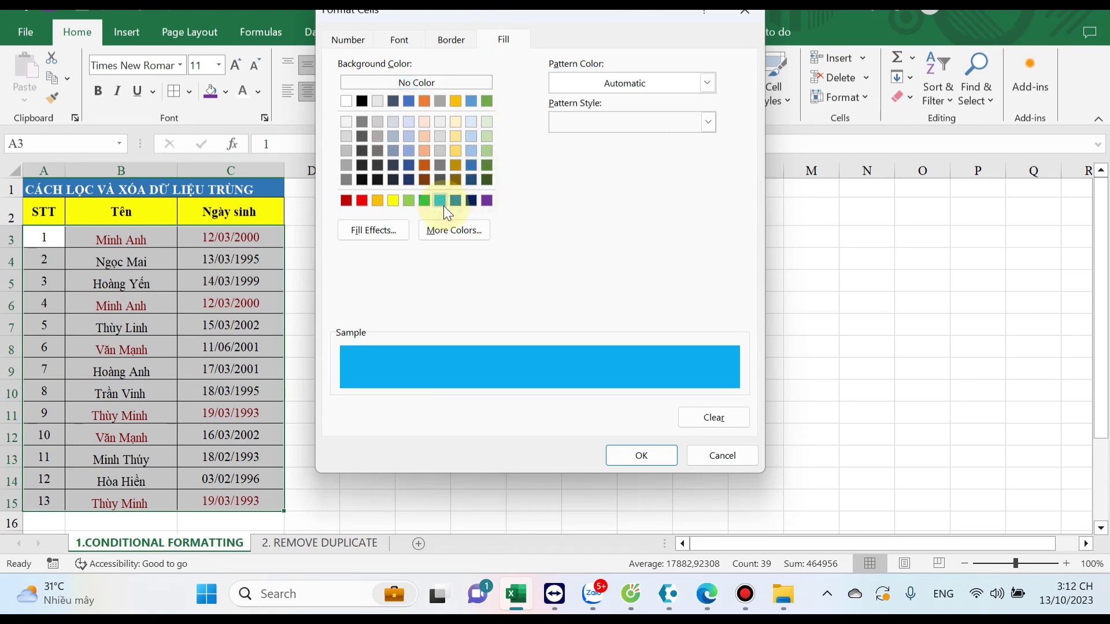
click(648, 459)
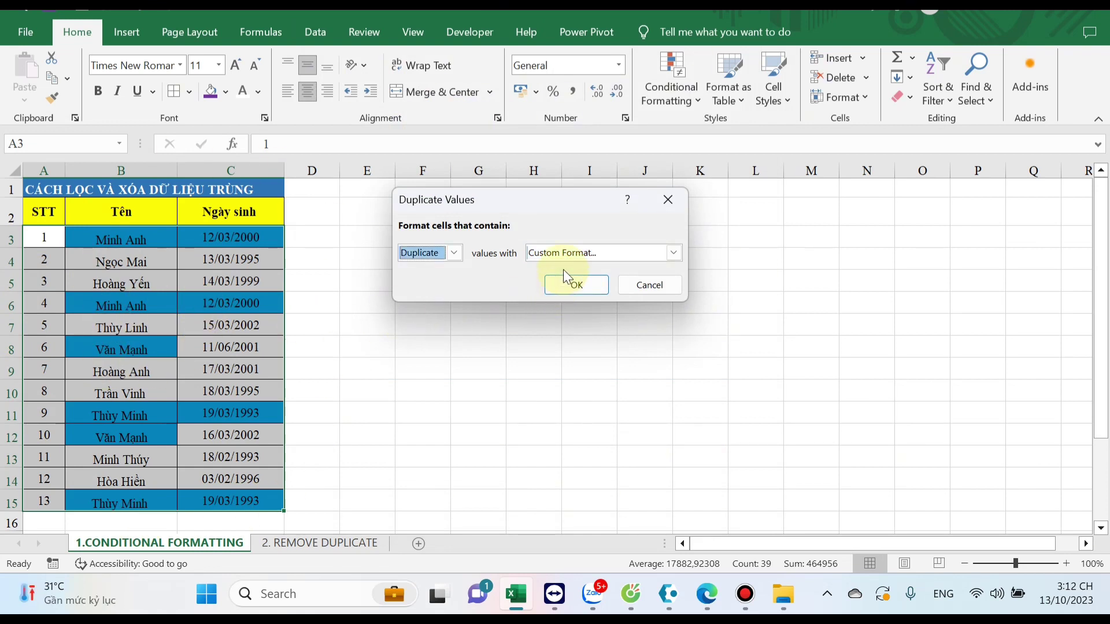
click(577, 283)
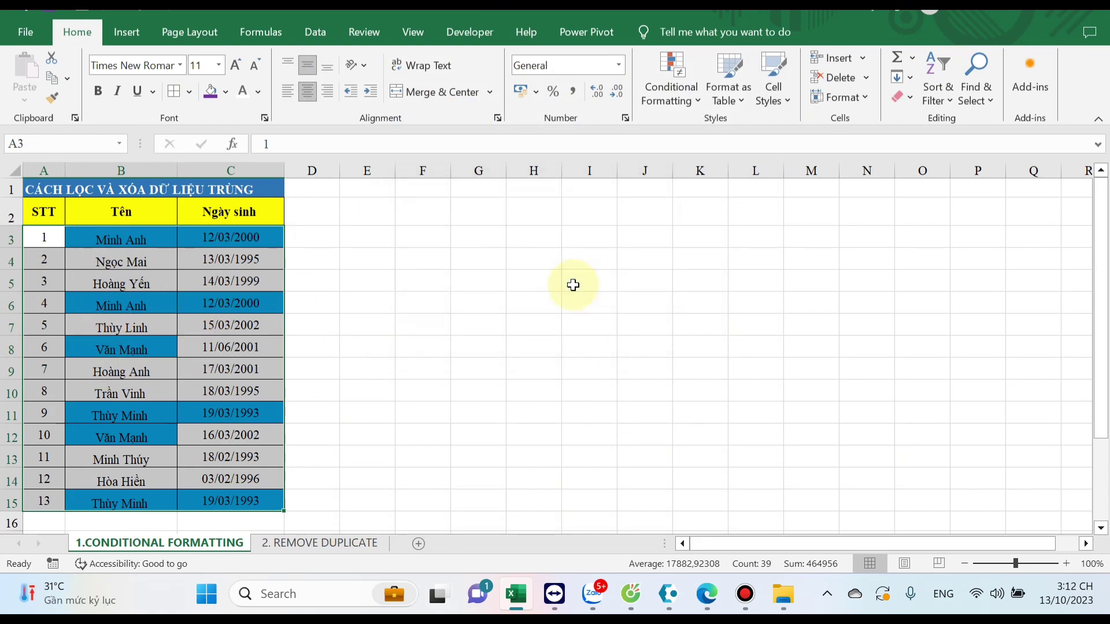
click(498, 326)
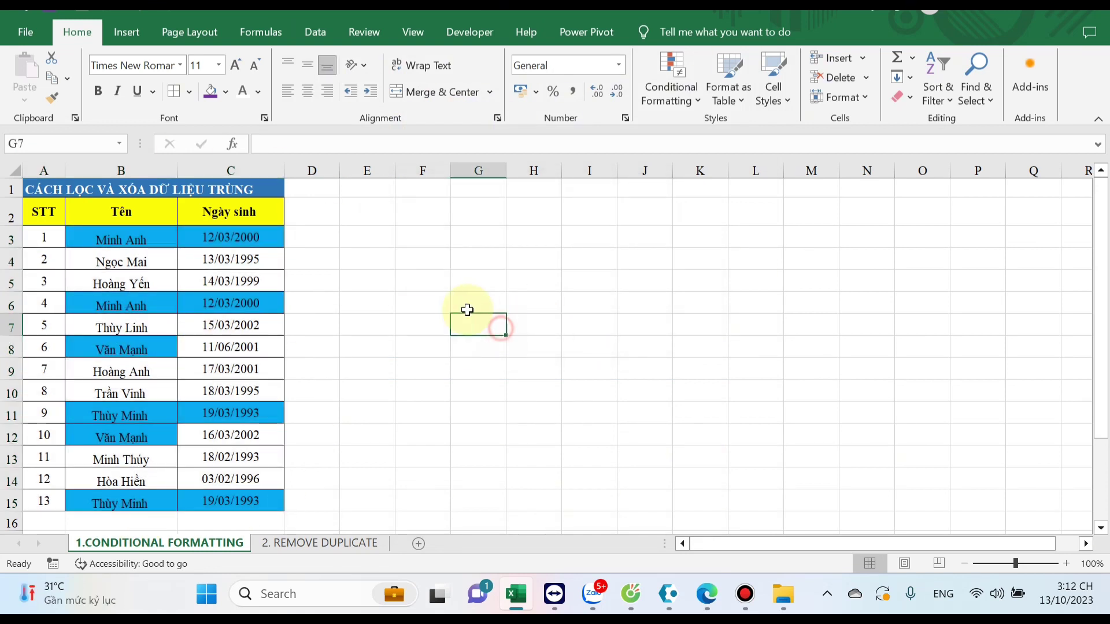
Review the blue-highlighted duplicate names, then select the header row A2:C2.
click(94, 239)
click(118, 305)
click(118, 350)
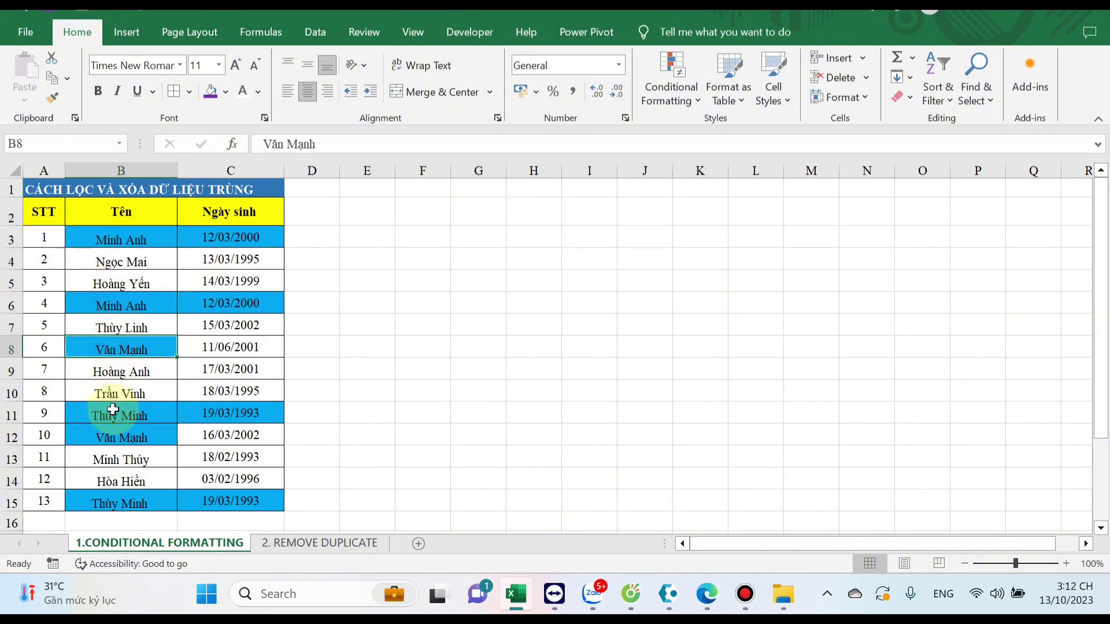
click(117, 414)
click(115, 435)
click(119, 502)
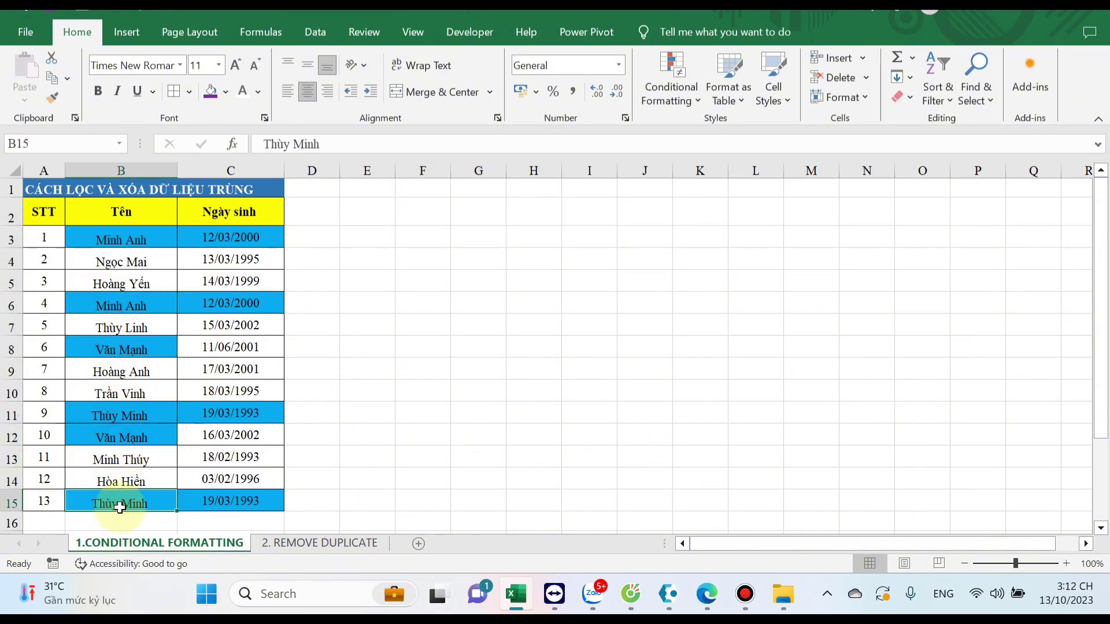
drag(44, 211, 221, 215)
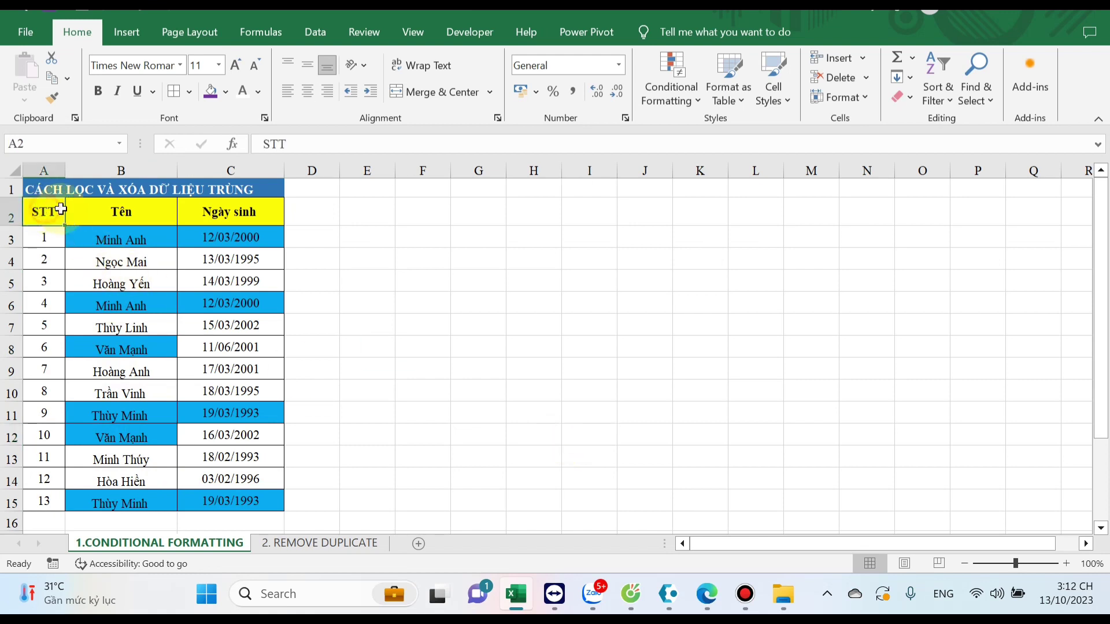
Add header filters and filter the Tên column to show only blue-filled rows.
click(312, 36)
click(543, 71)
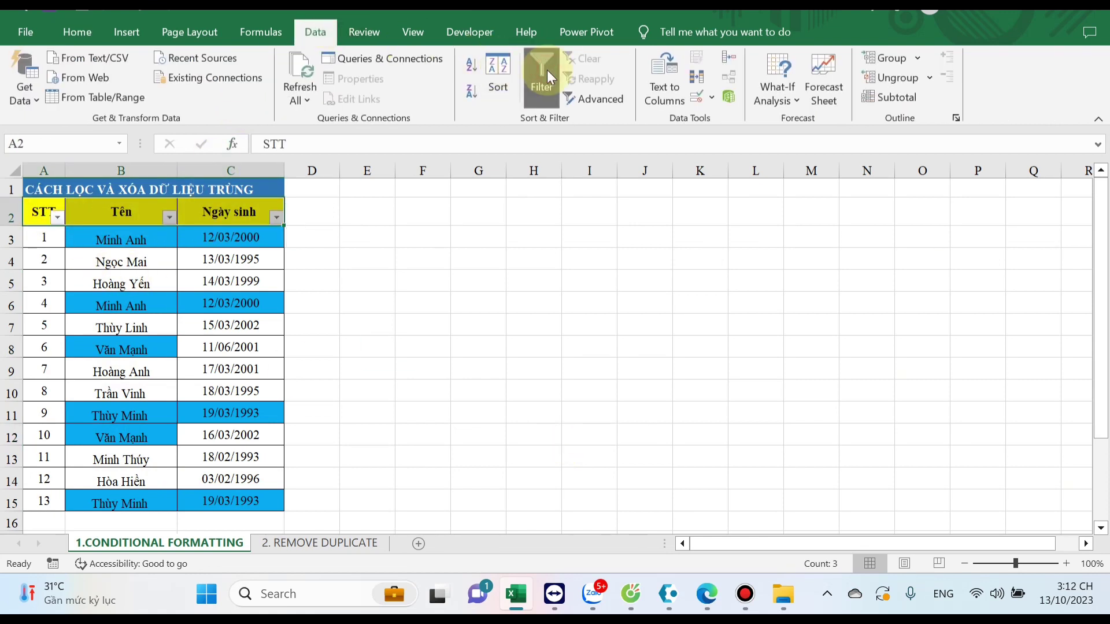
click(169, 218)
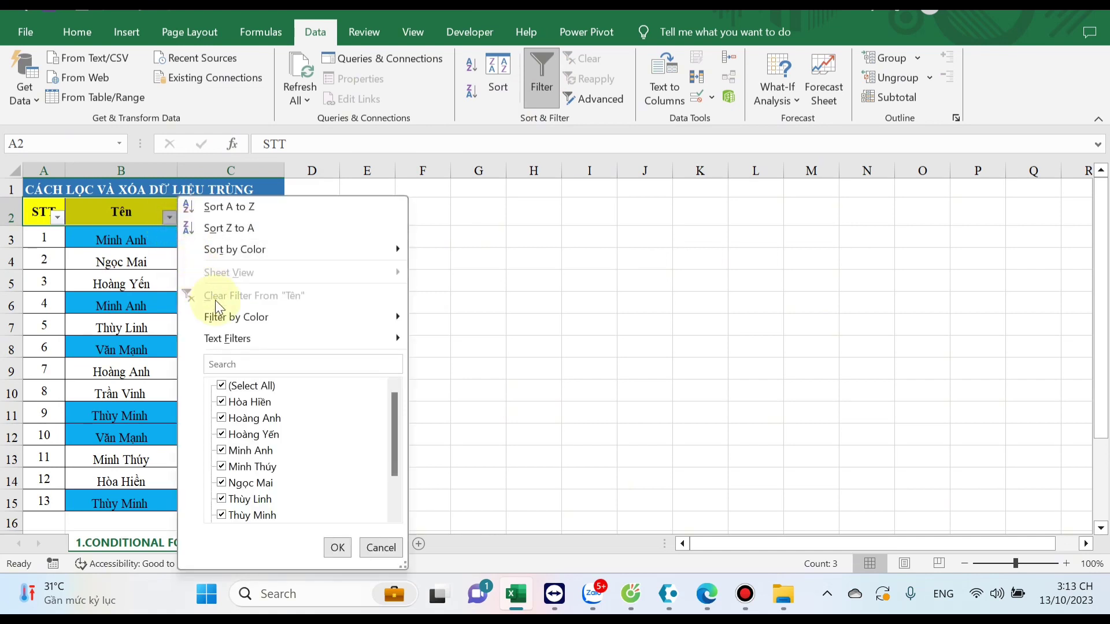
mouse_move(235, 317)
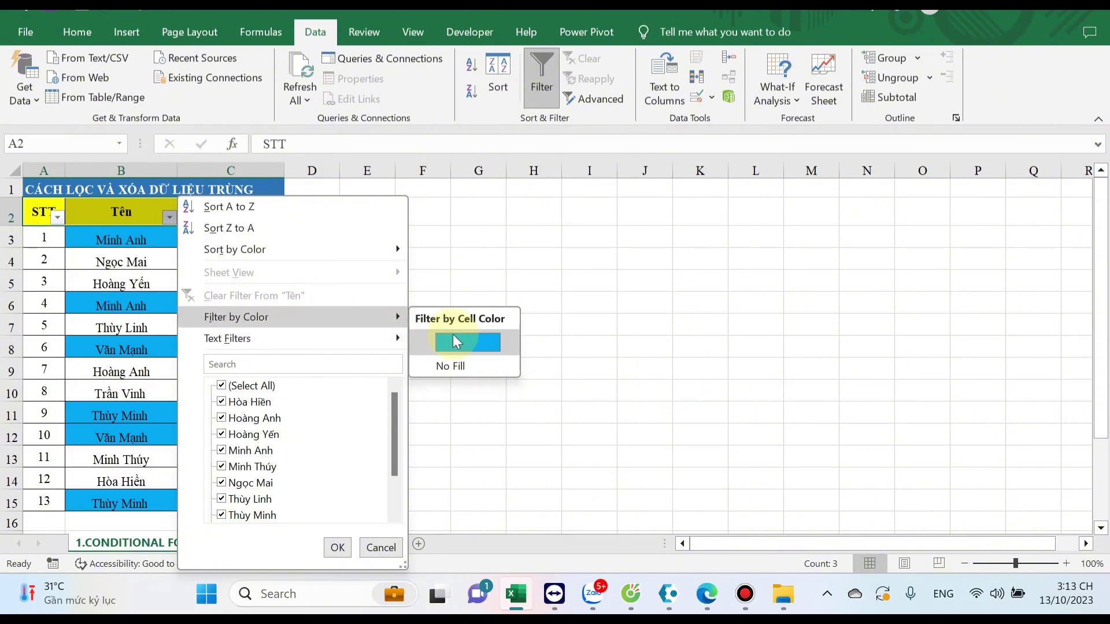
click(469, 341)
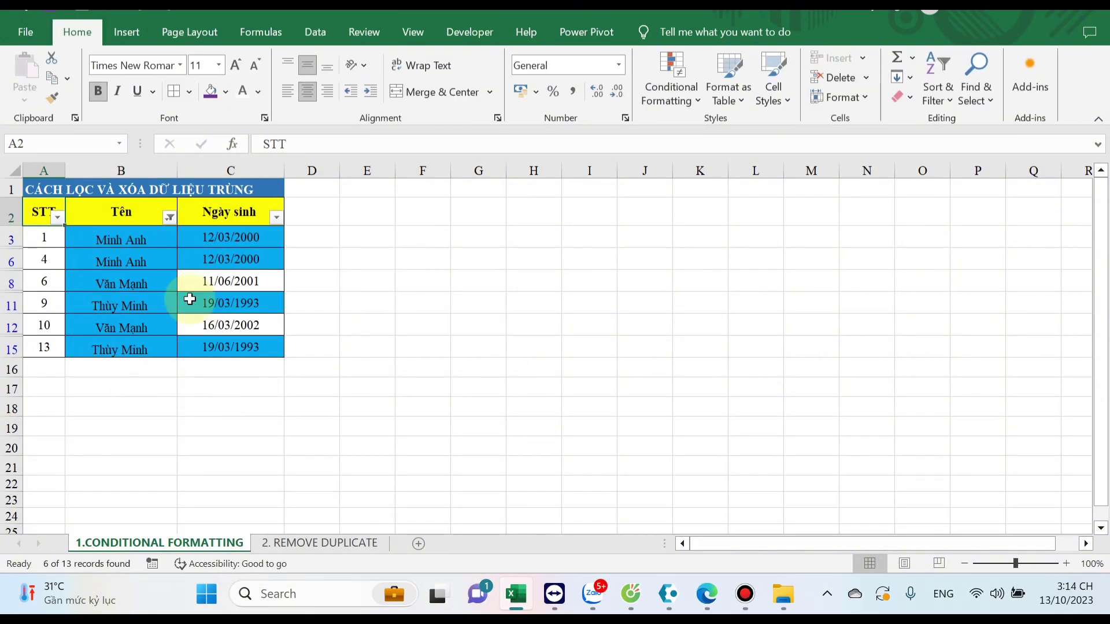
Sort the filtered rows A to Z by name and compare the repeated pairs.
click(170, 218)
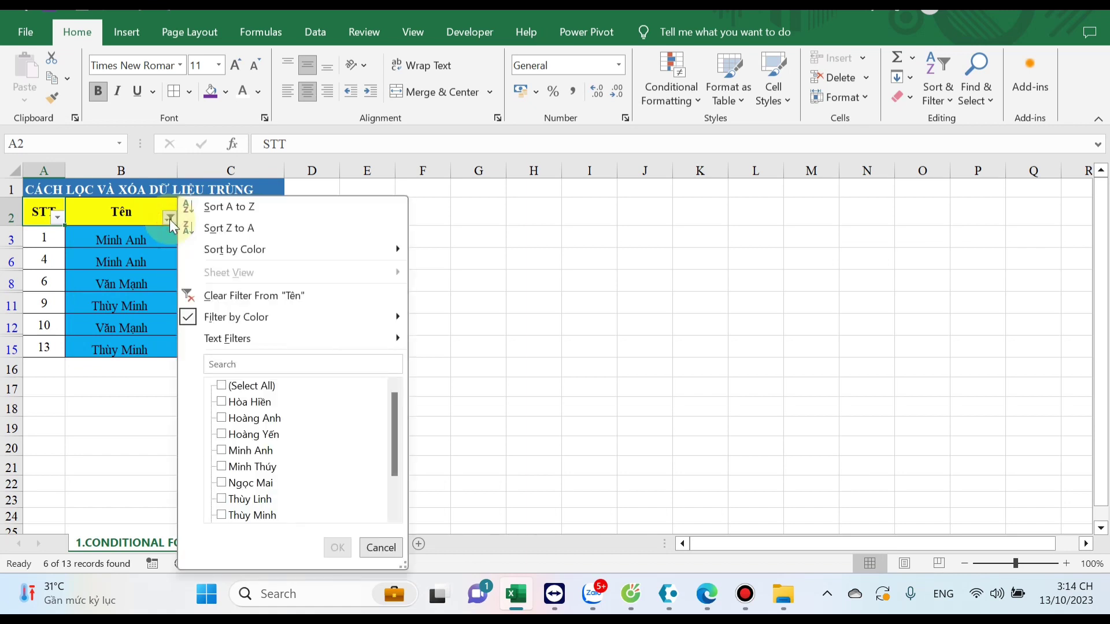
click(248, 208)
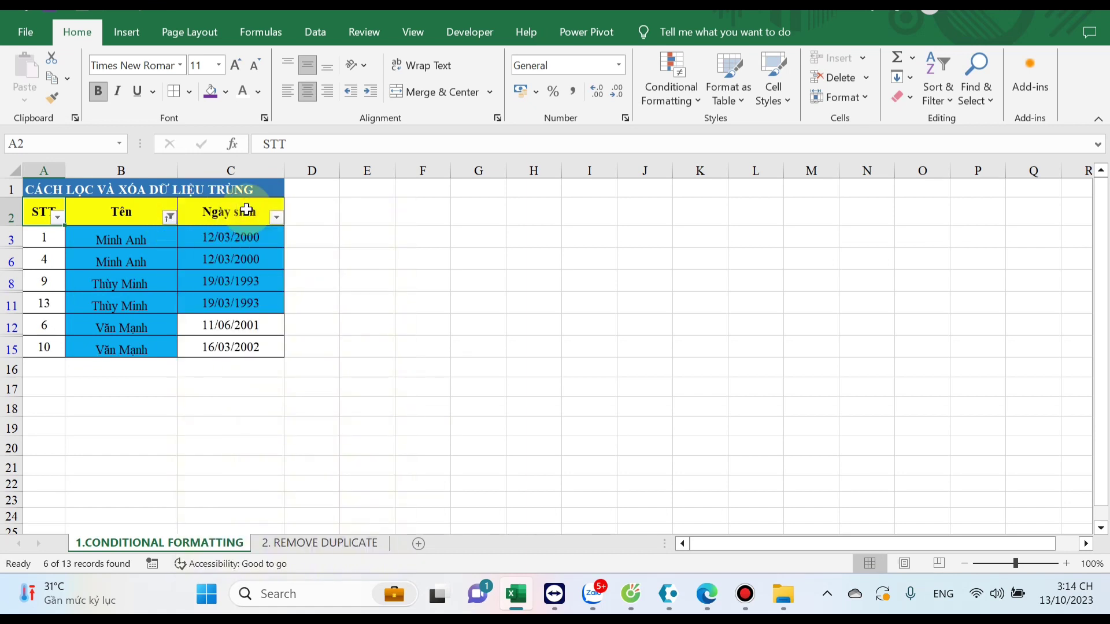
click(143, 239)
click(135, 261)
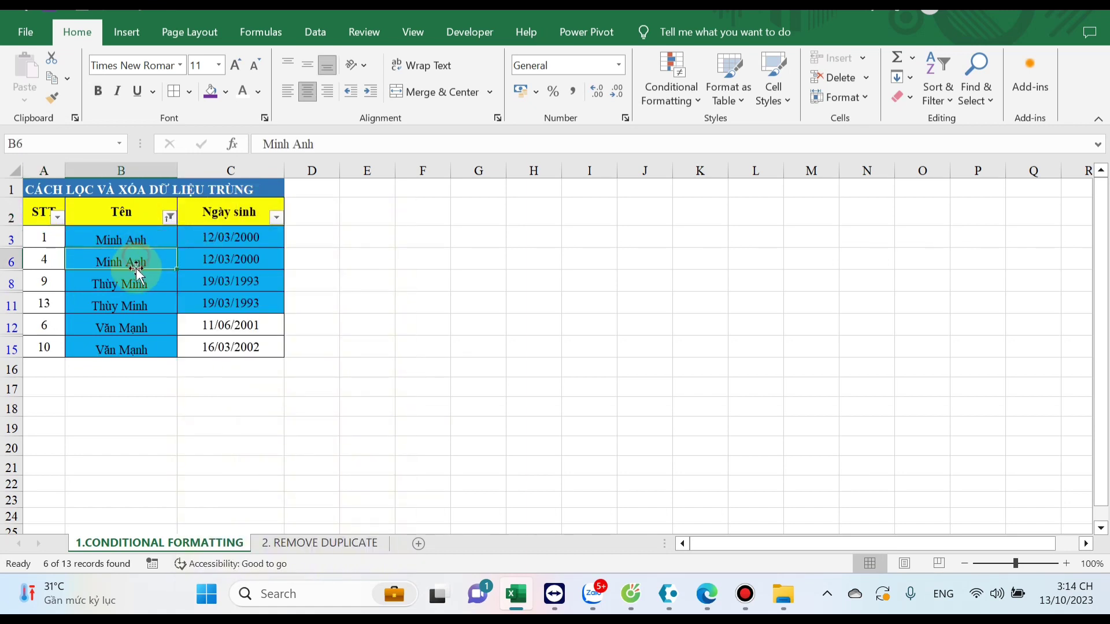
click(127, 284)
click(123, 303)
click(122, 325)
click(122, 347)
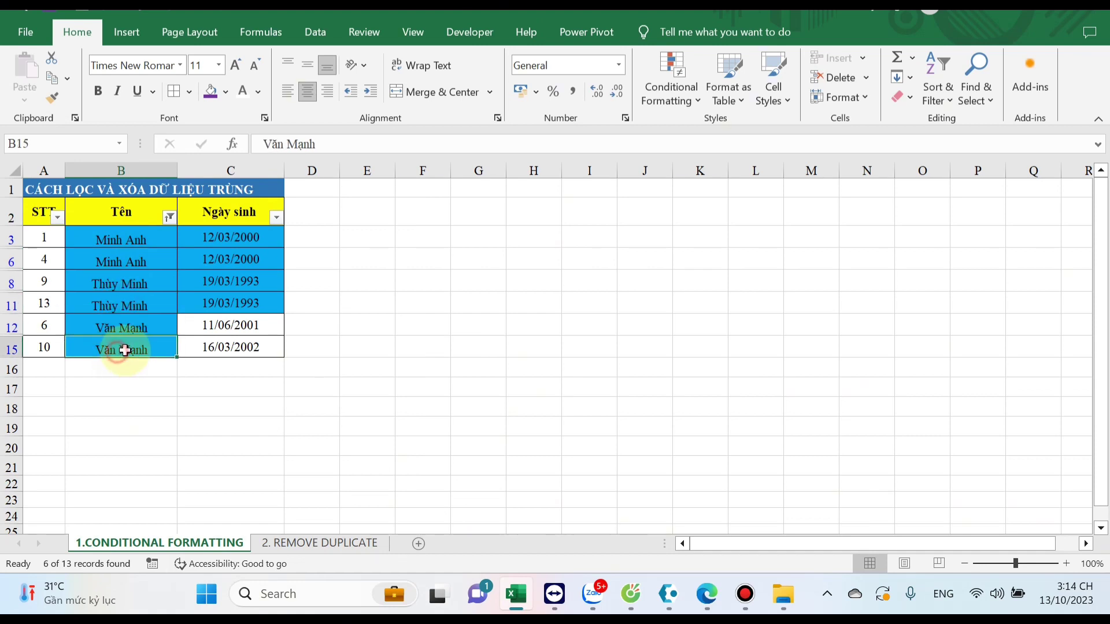
drag(90, 238, 219, 237)
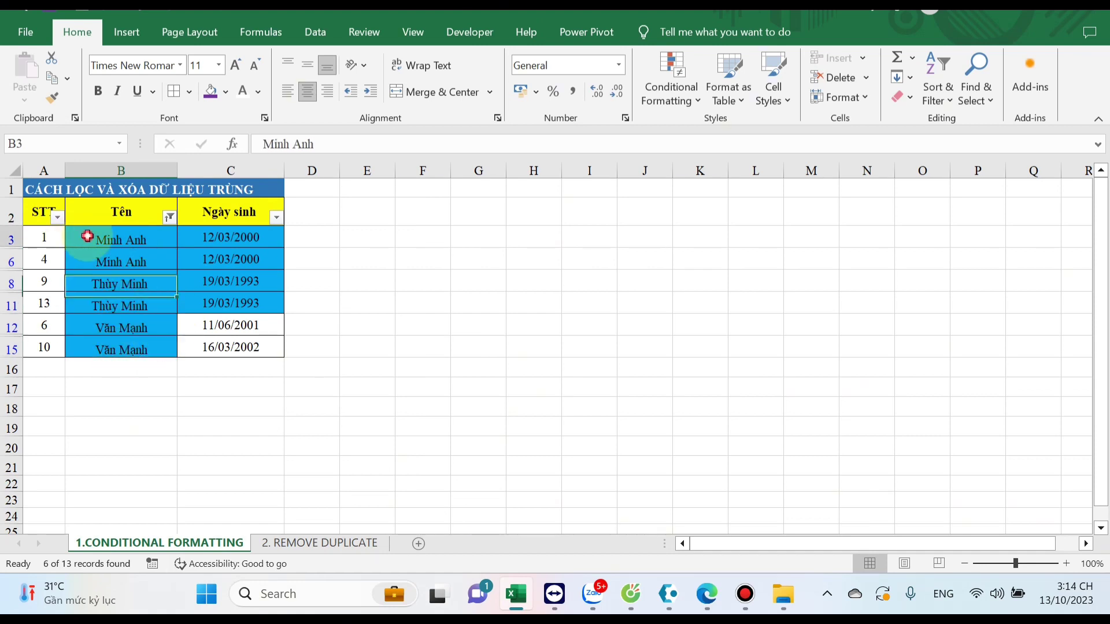
Delete the extra Minh Anh row and the extra Thùy Minh row.
click(9, 241)
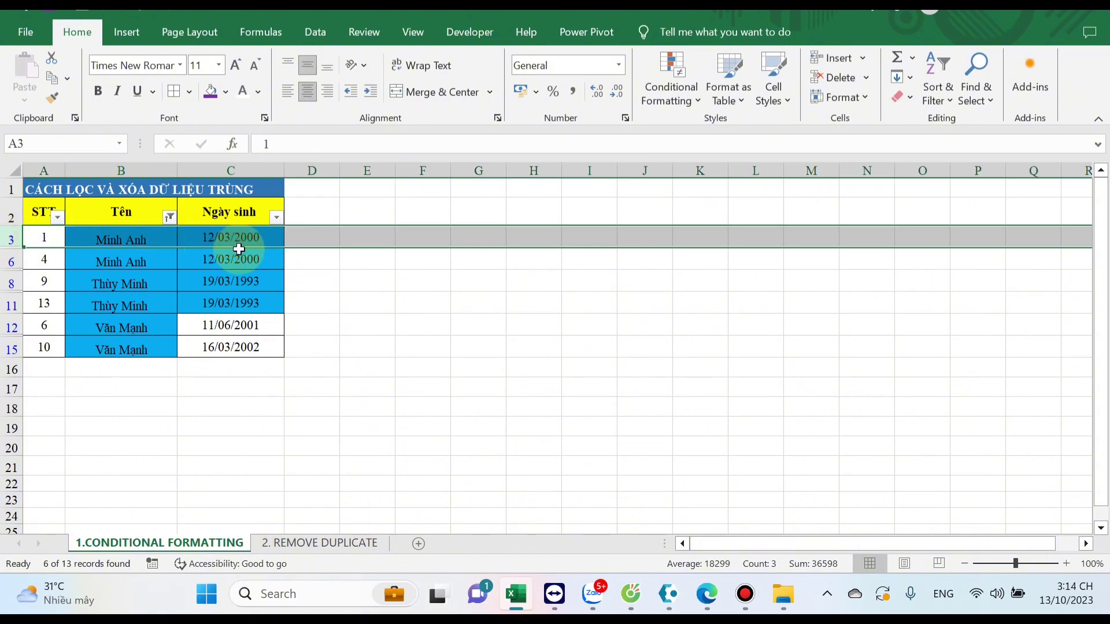
click(843, 79)
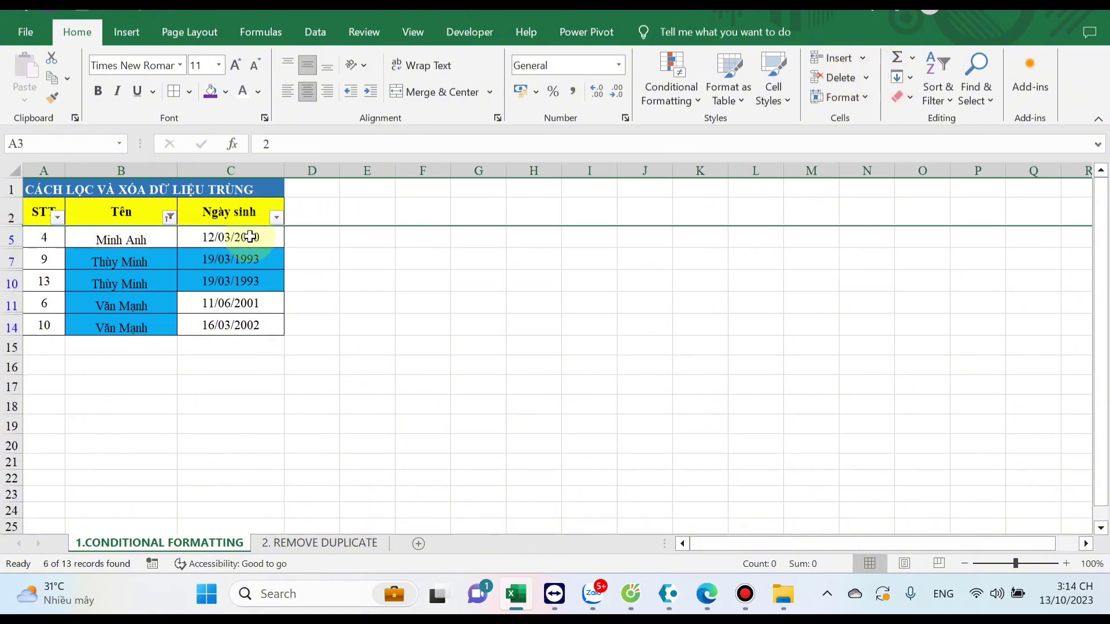
click(11, 283)
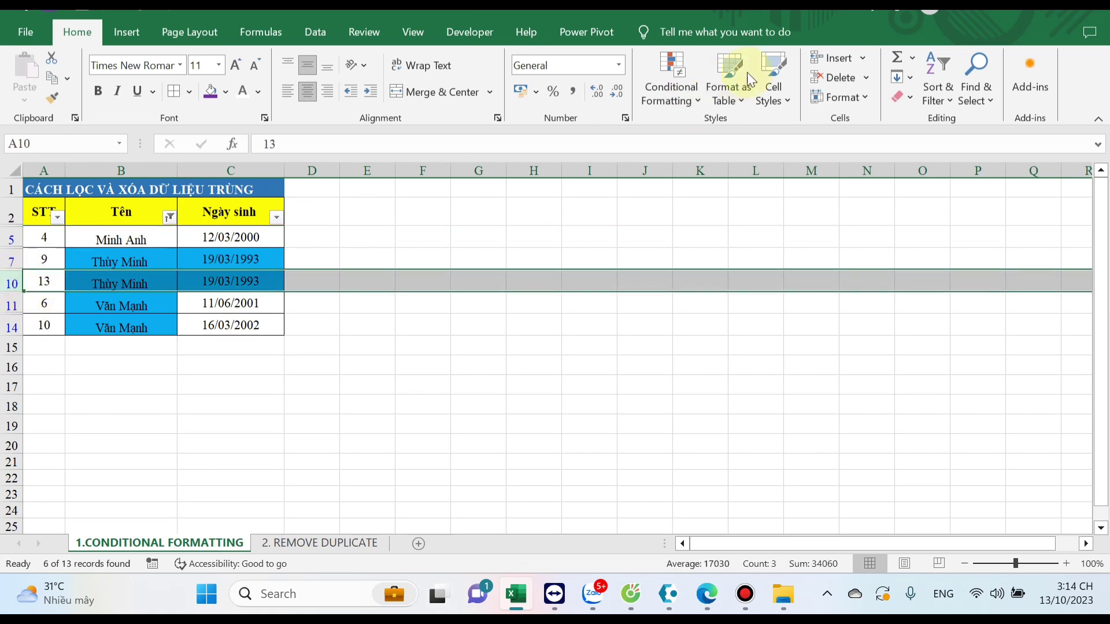
click(832, 76)
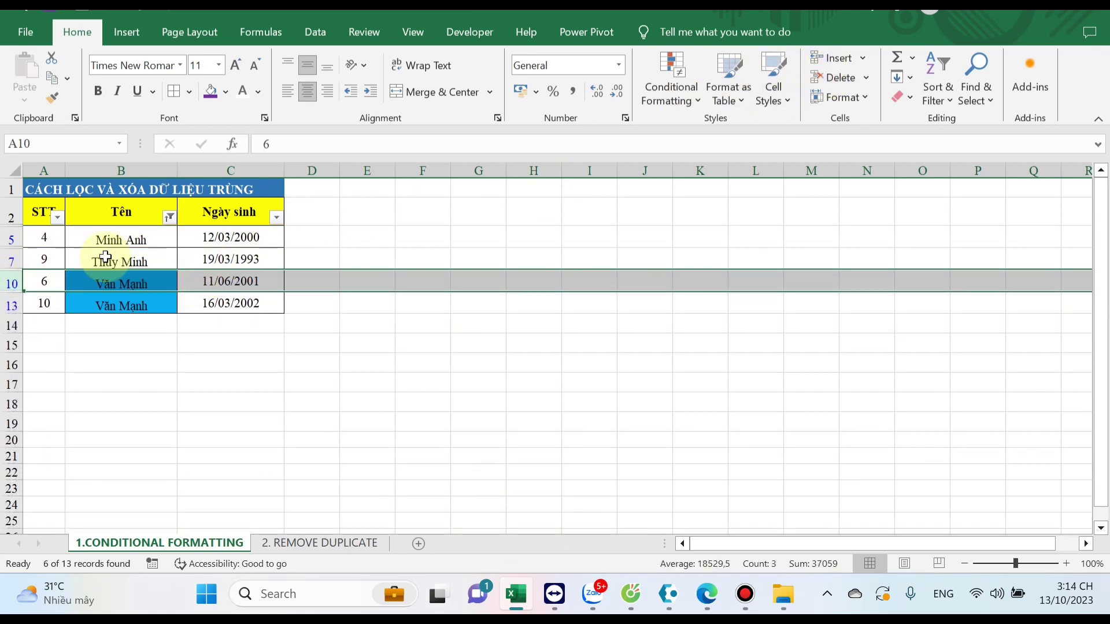
Clear the Tên filter by colour to show all 11 students again.
click(234, 253)
click(94, 285)
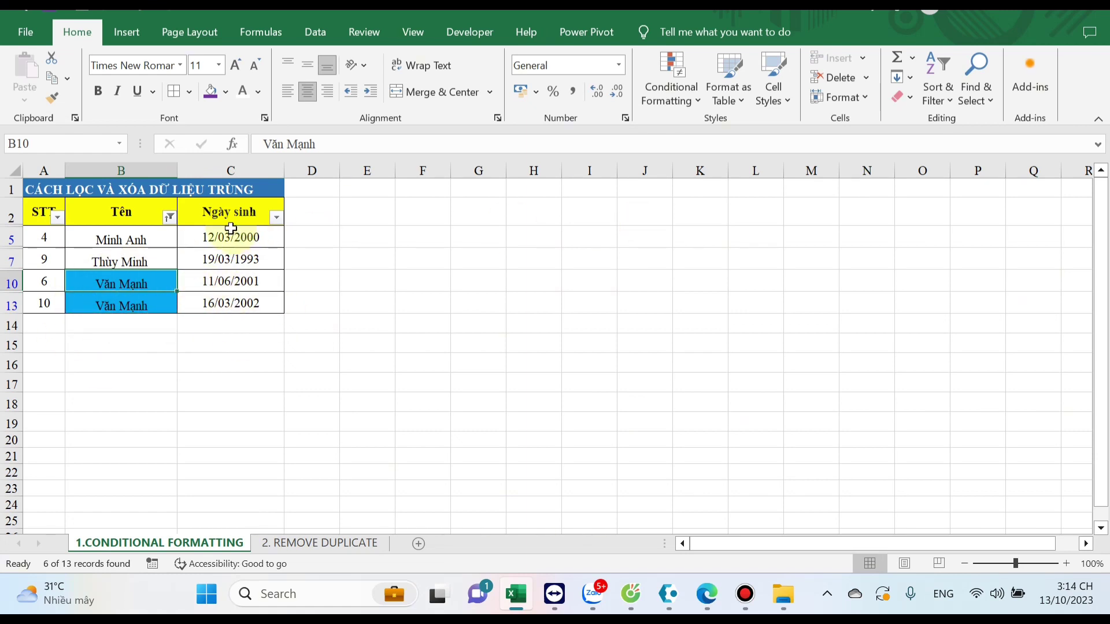
click(169, 216)
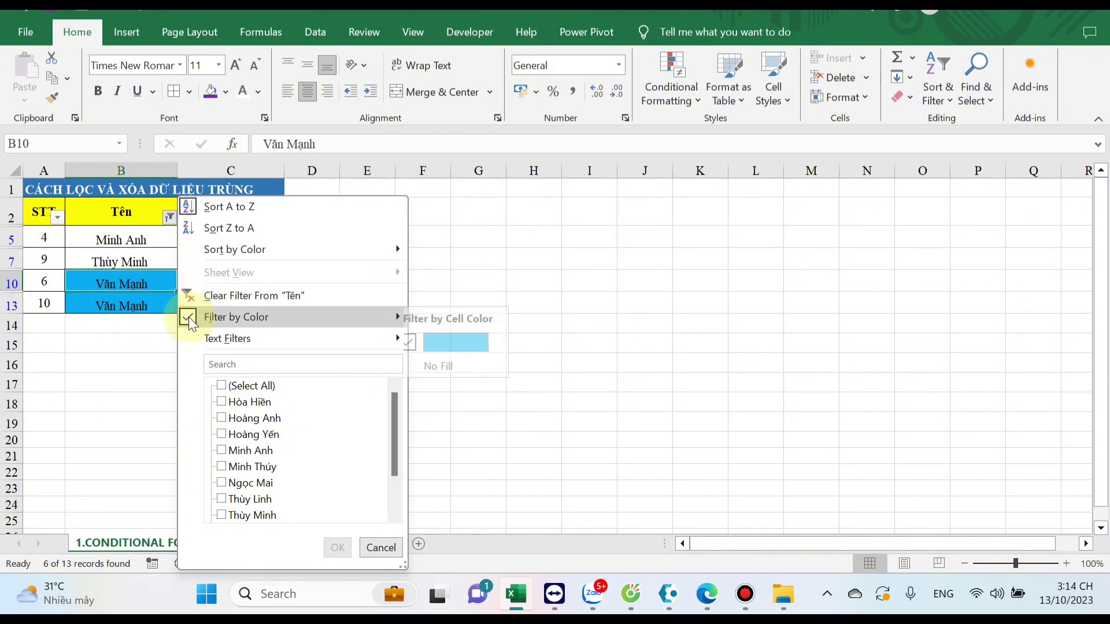
click(423, 341)
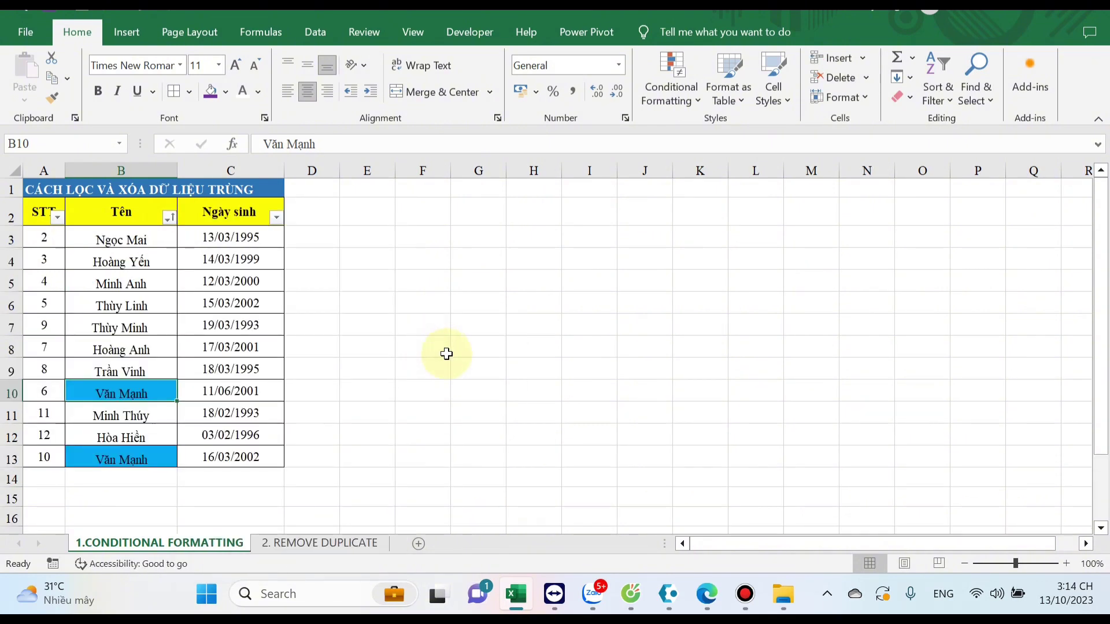
click(423, 342)
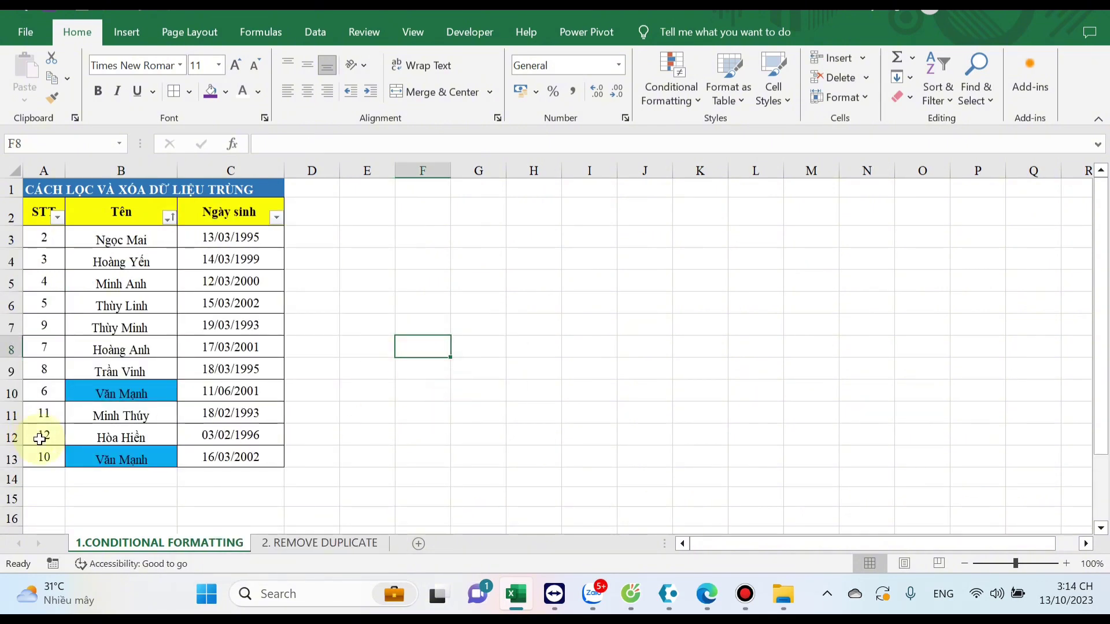
Sort the list by STT Smallest to Largest and go to the first STT cell.
key(Down)
key(Down)
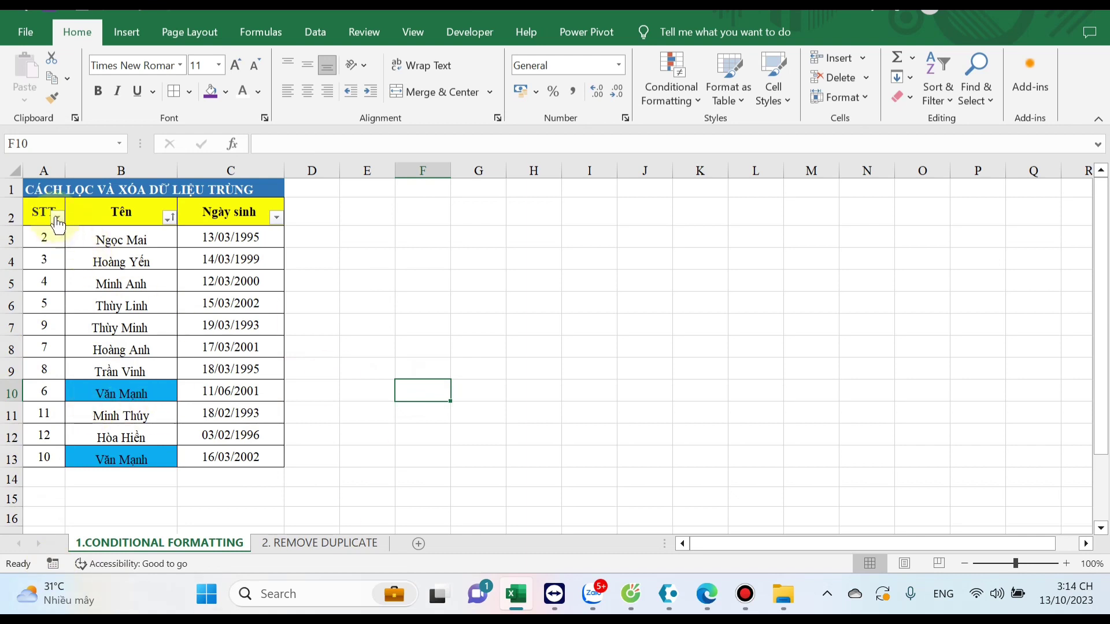
click(58, 218)
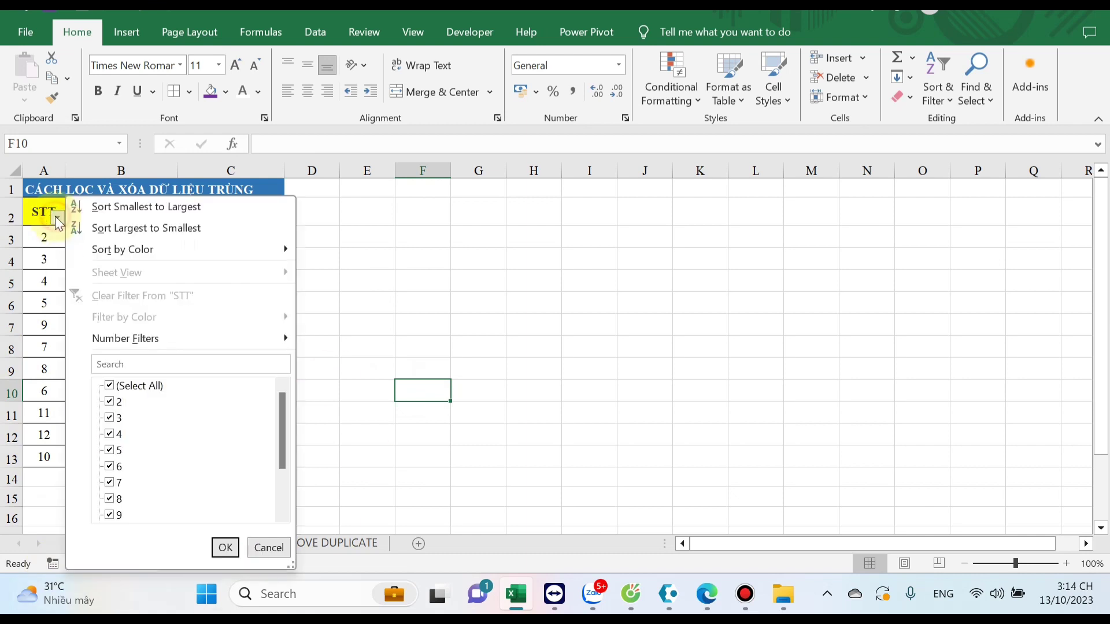
click(125, 209)
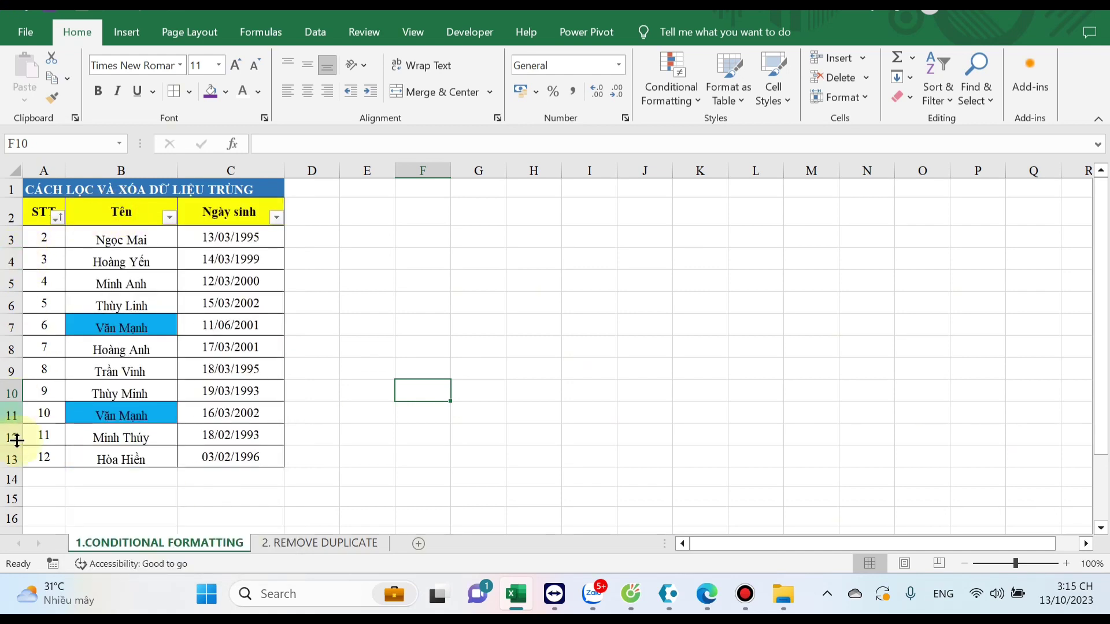
click(51, 238)
Put 1 and 2 in A3:A4 and fill down to row 13, then select A3:C13.
key(ctrl+x)
key(Down)
key(ctrl+v)
key(Down)
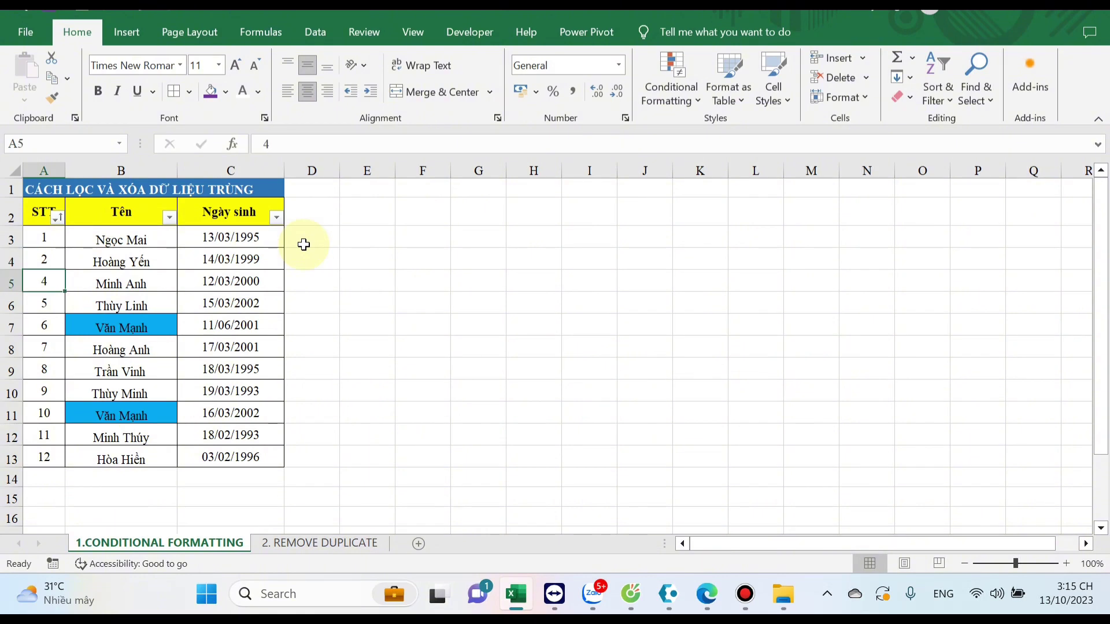
drag(47, 240, 56, 461)
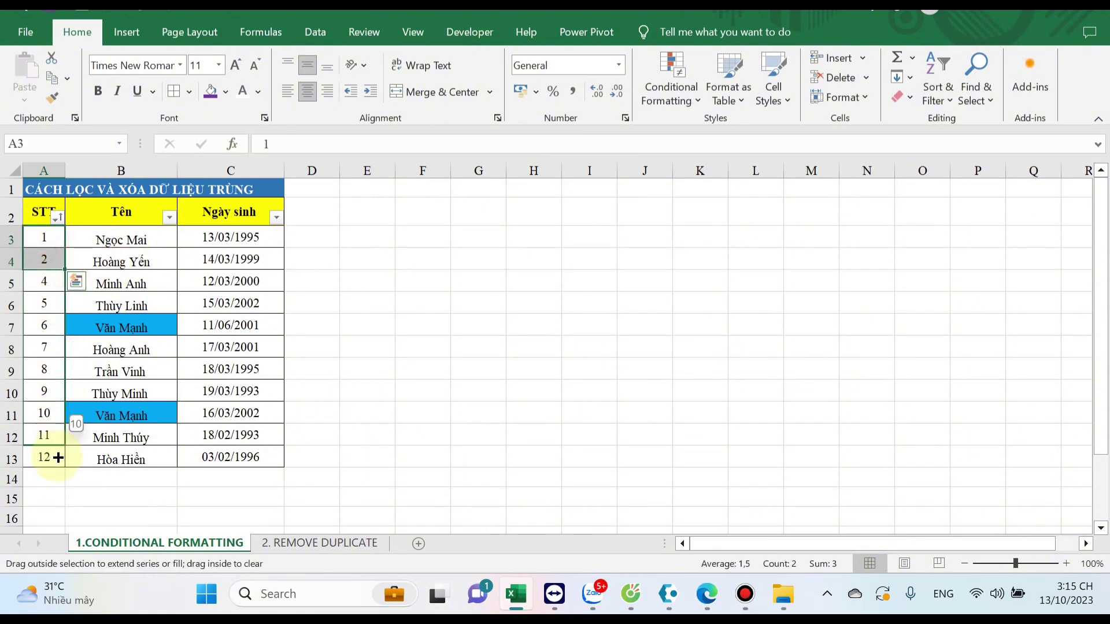
click(422, 325)
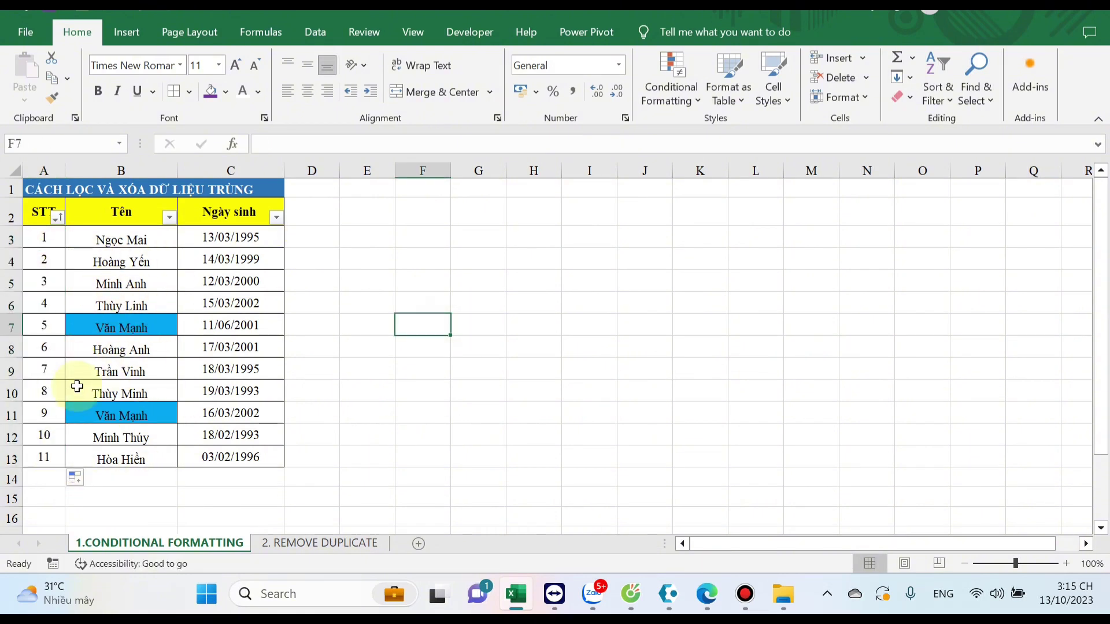
drag(31, 239, 224, 457)
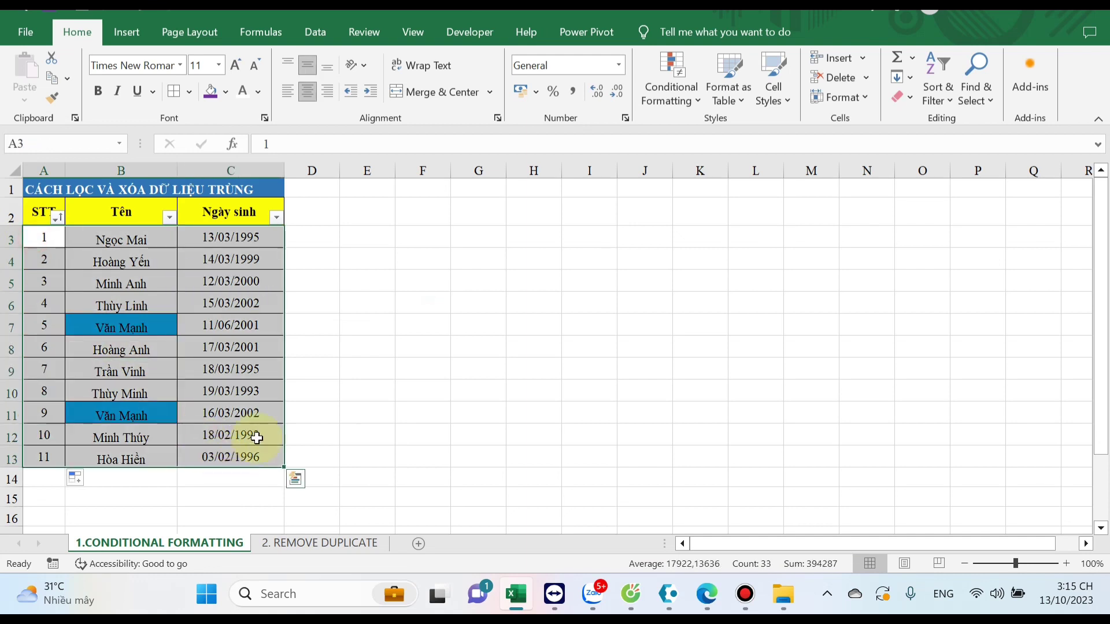
Clear the conditional formatting rules from A3:C13, then switch to the '2. REMOVE DUPLICATE' sheet.
click(652, 109)
mouse_move(692, 307)
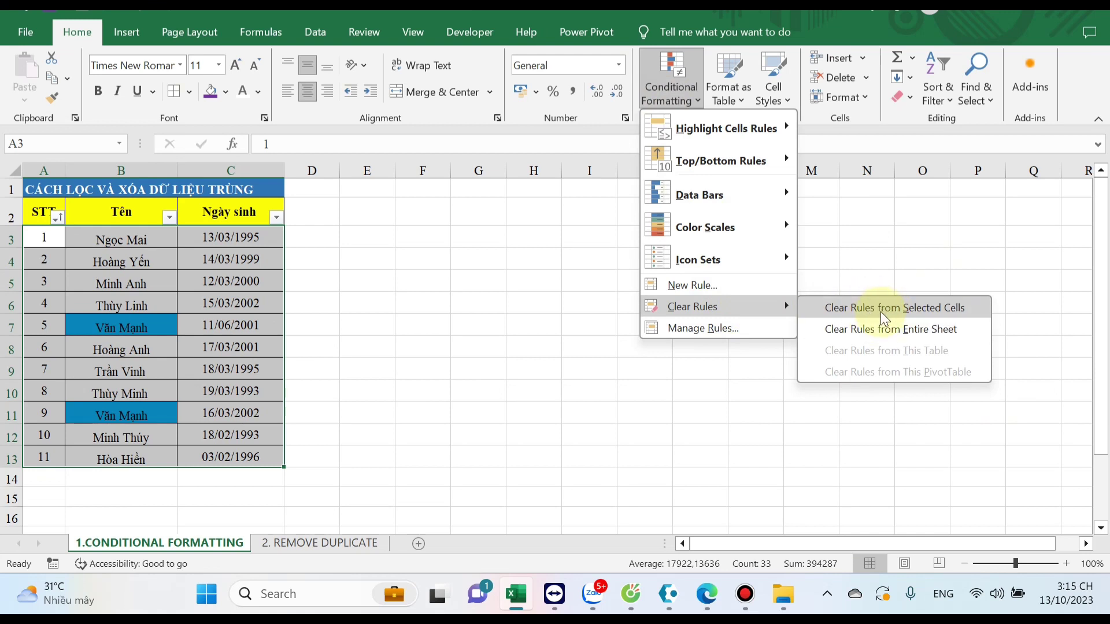
click(885, 311)
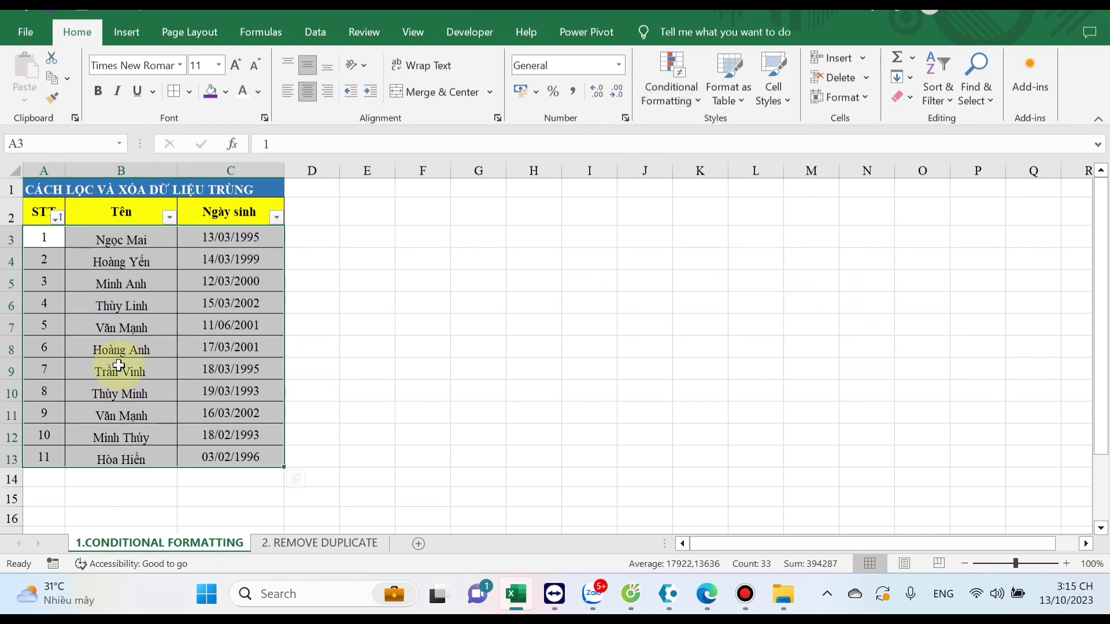
click(123, 324)
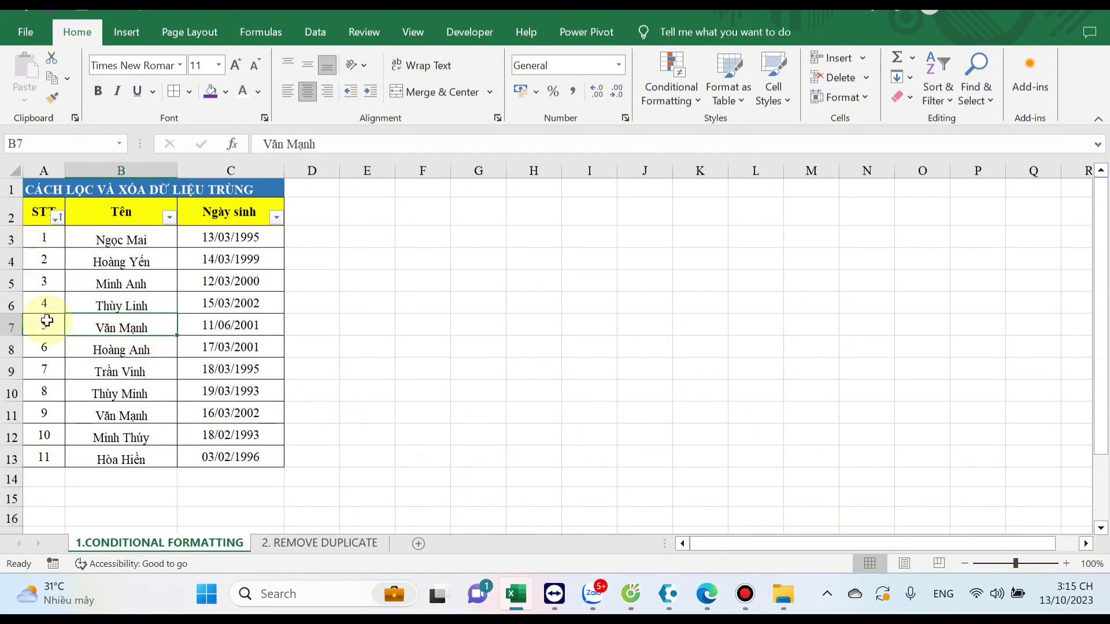
click(41, 458)
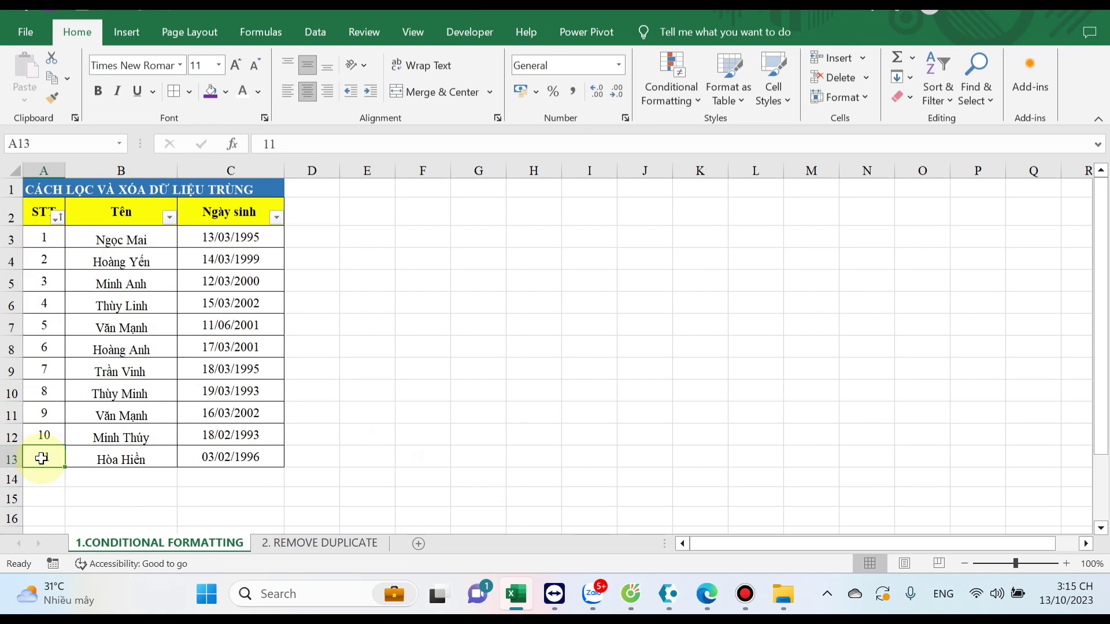
click(311, 542)
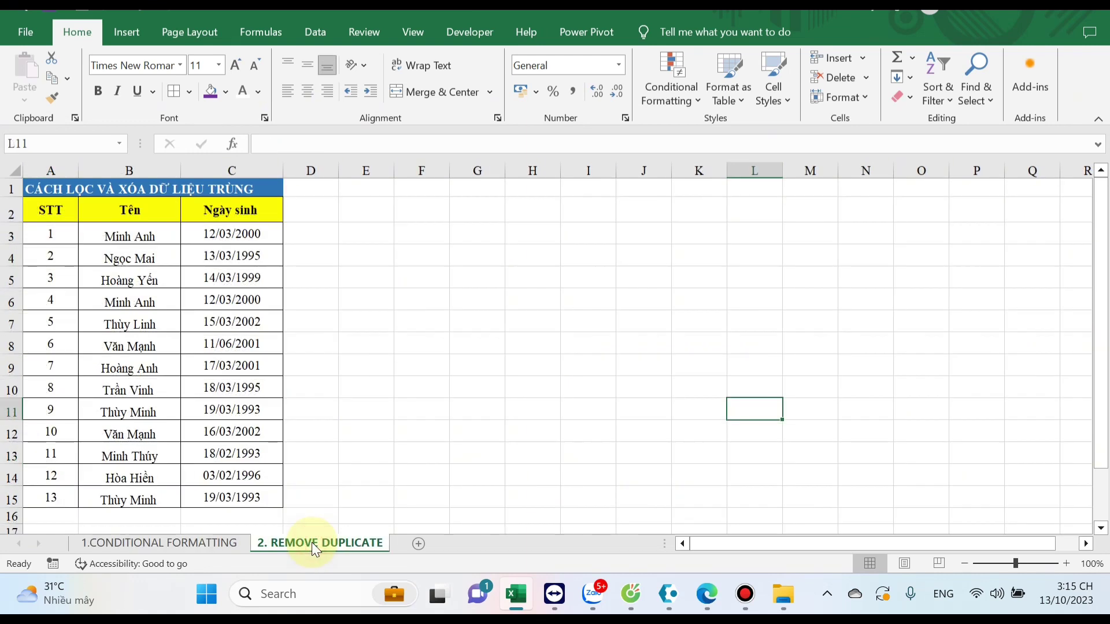
Select A2:C15 on '2. REMOVE DUPLICATE' and open Data > Remove Duplicates.
click(624, 431)
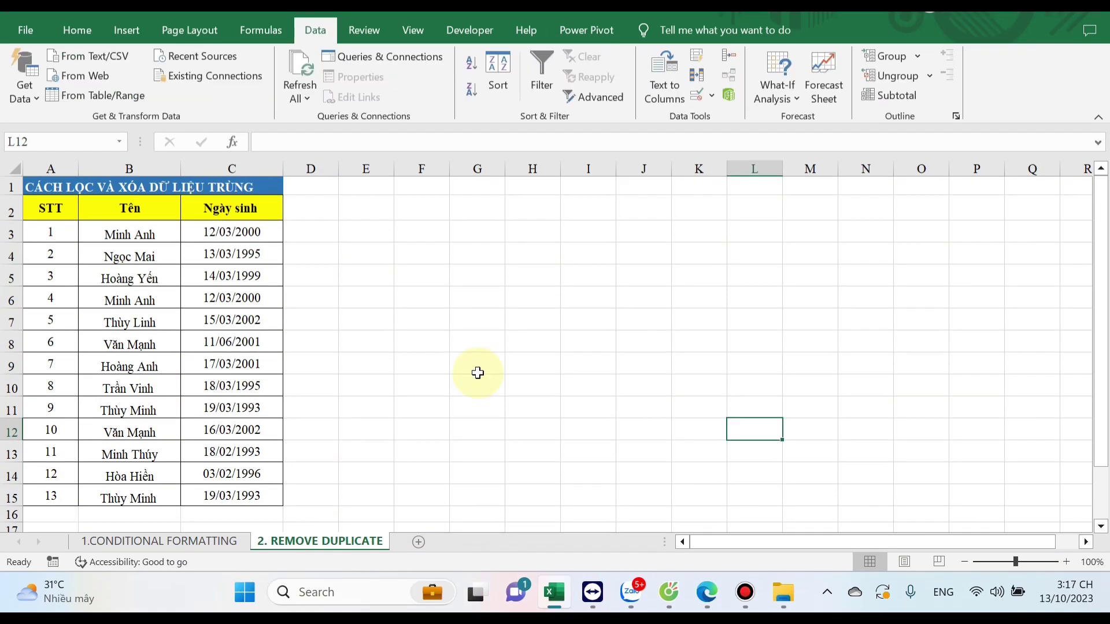
click(804, 320)
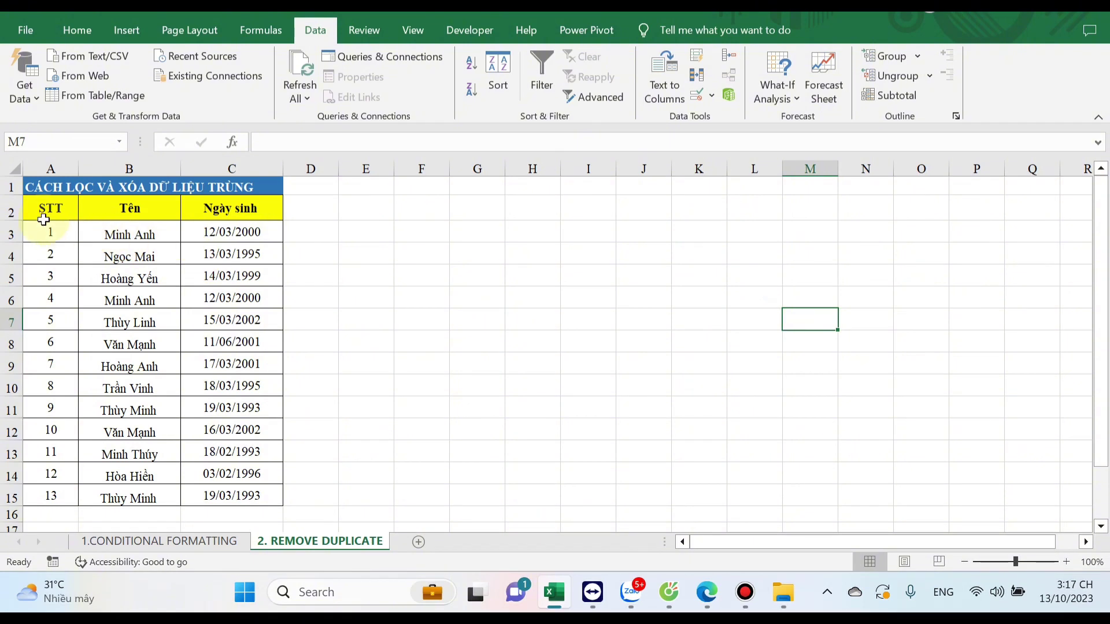
mouse_move(51, 209)
mouse_down()
mouse_move(207, 445)
mouse_move(224, 491)
mouse_up()
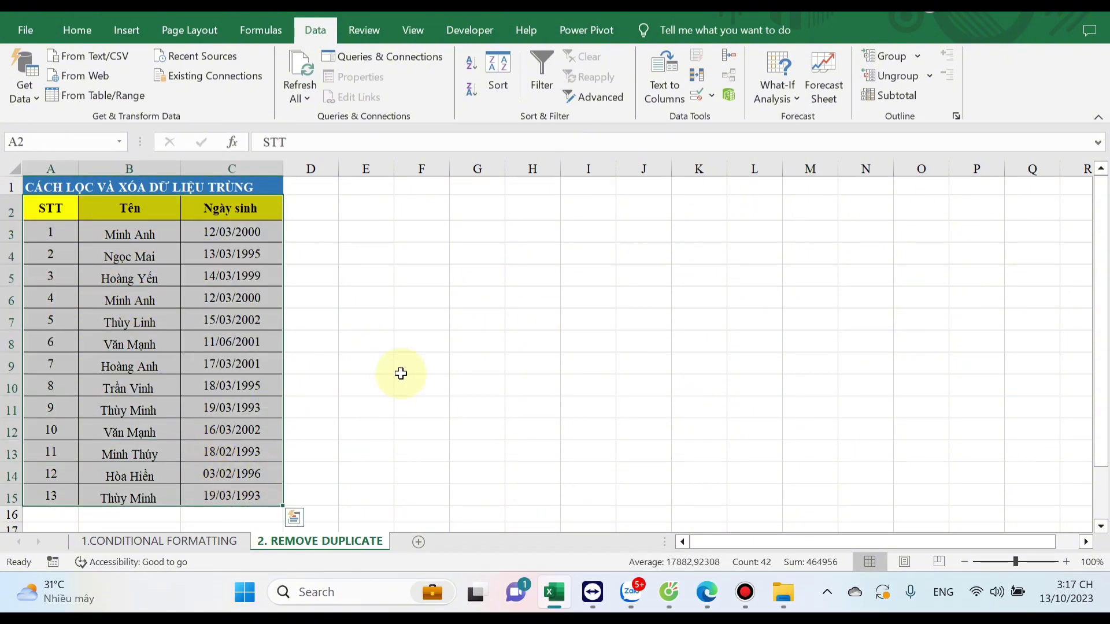
click(316, 32)
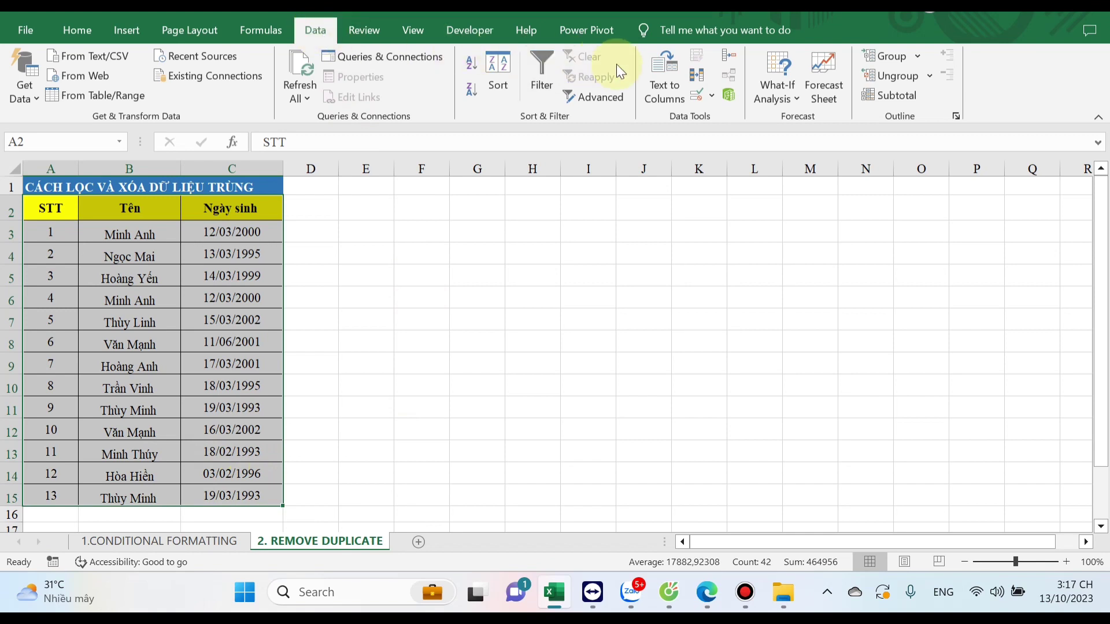
click(698, 76)
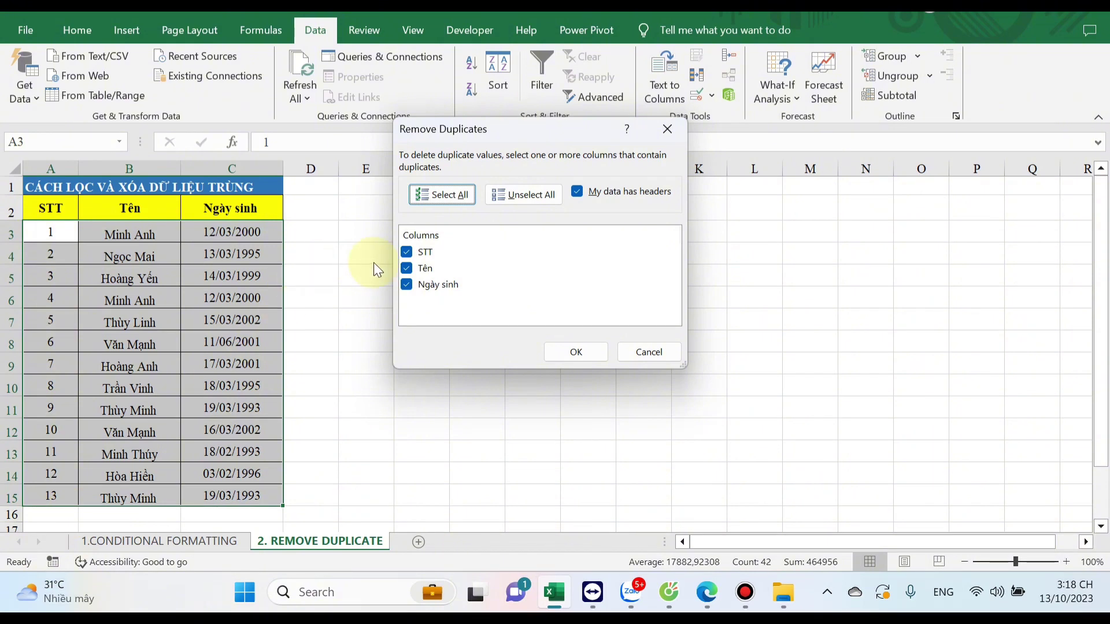
Uncheck STT so only Tên and Ngày sinh are compared, removing 2 duplicate rows.
click(406, 253)
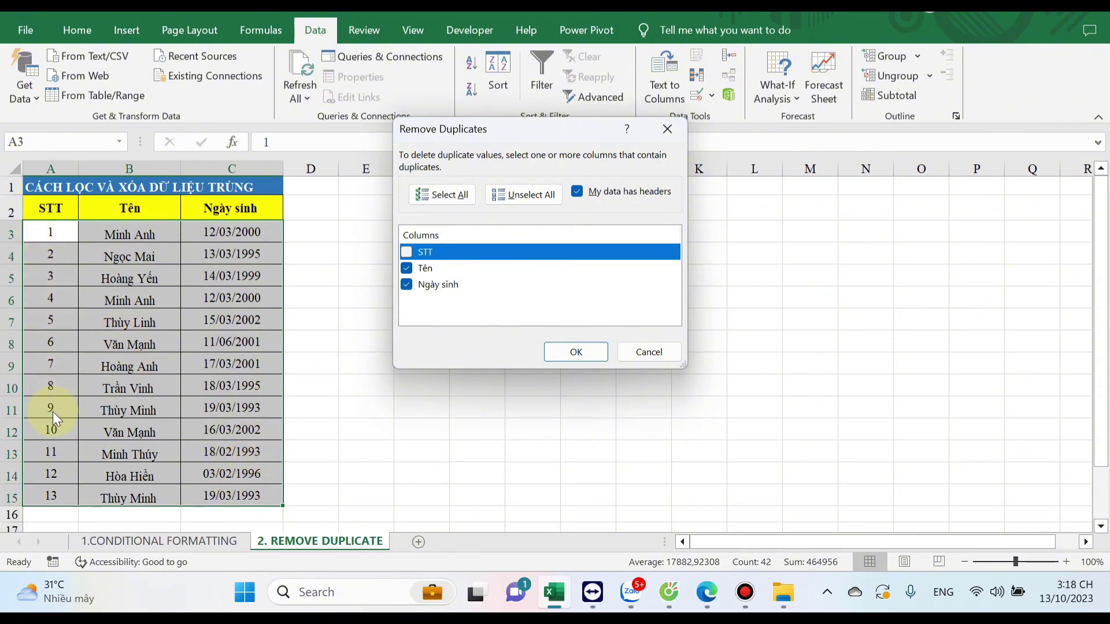
click(574, 346)
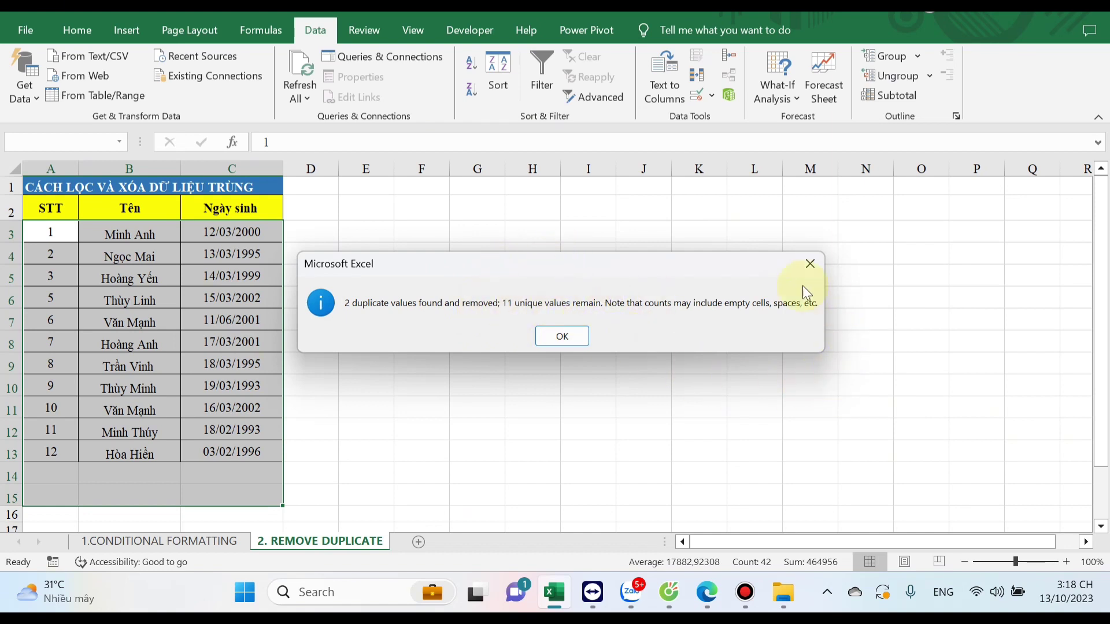
Close the duplicates-removed message and review the remaining names in the list.
click(564, 340)
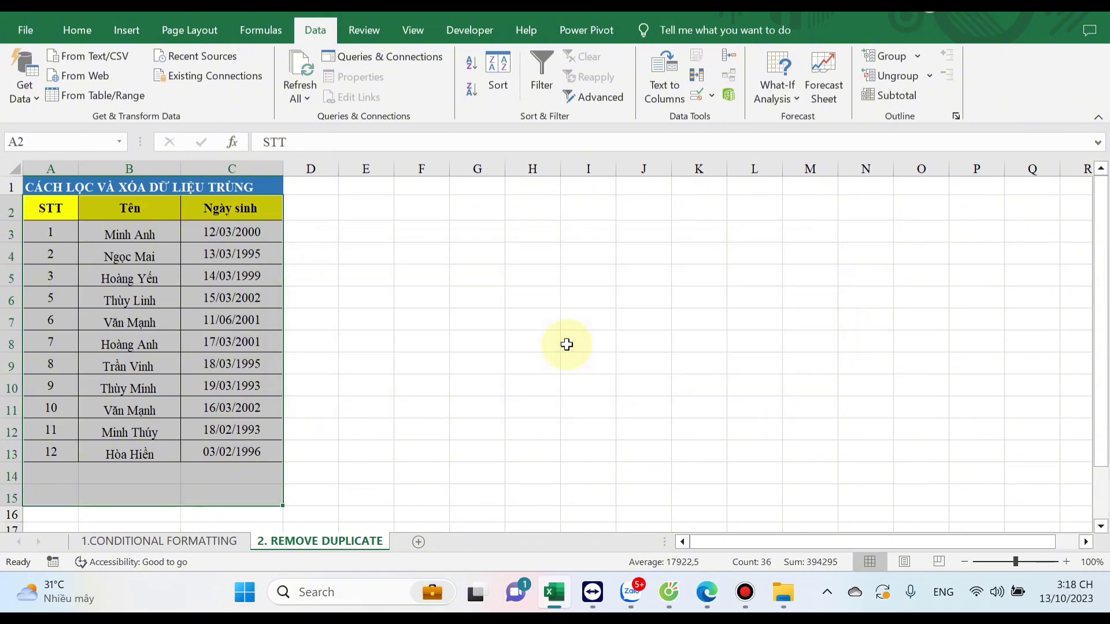
click(95, 396)
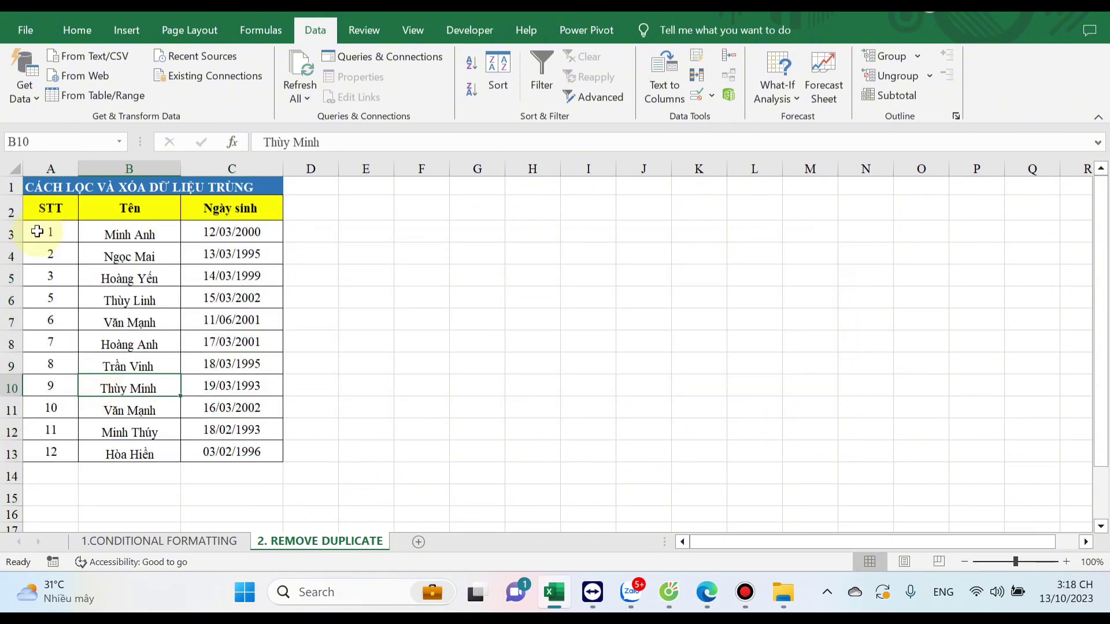
drag(52, 231, 220, 241)
click(219, 384)
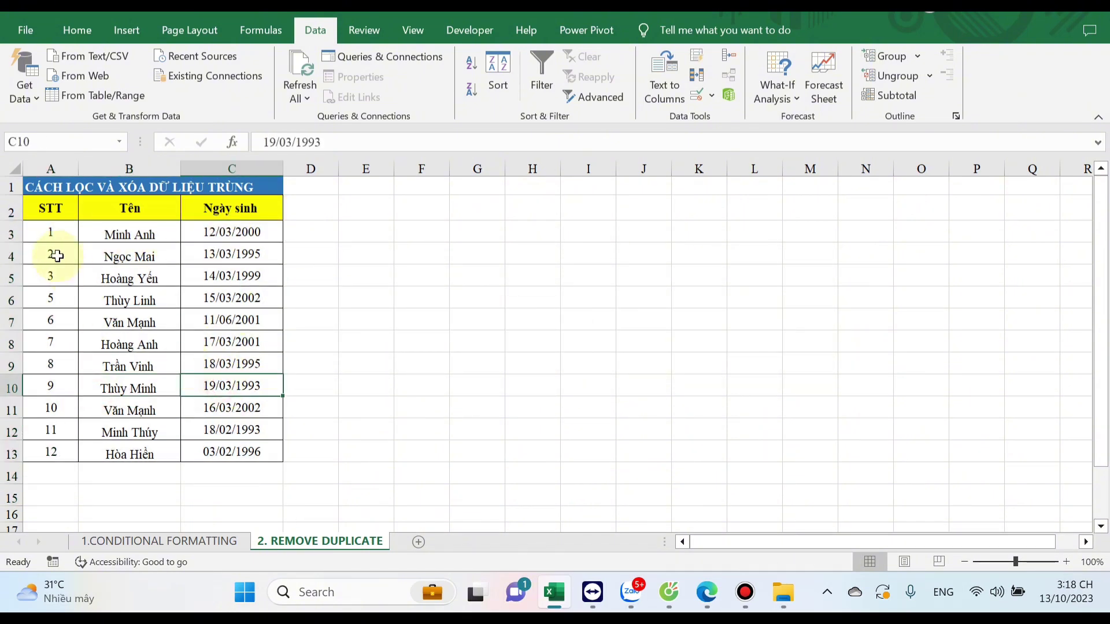
click(141, 260)
click(129, 282)
click(133, 365)
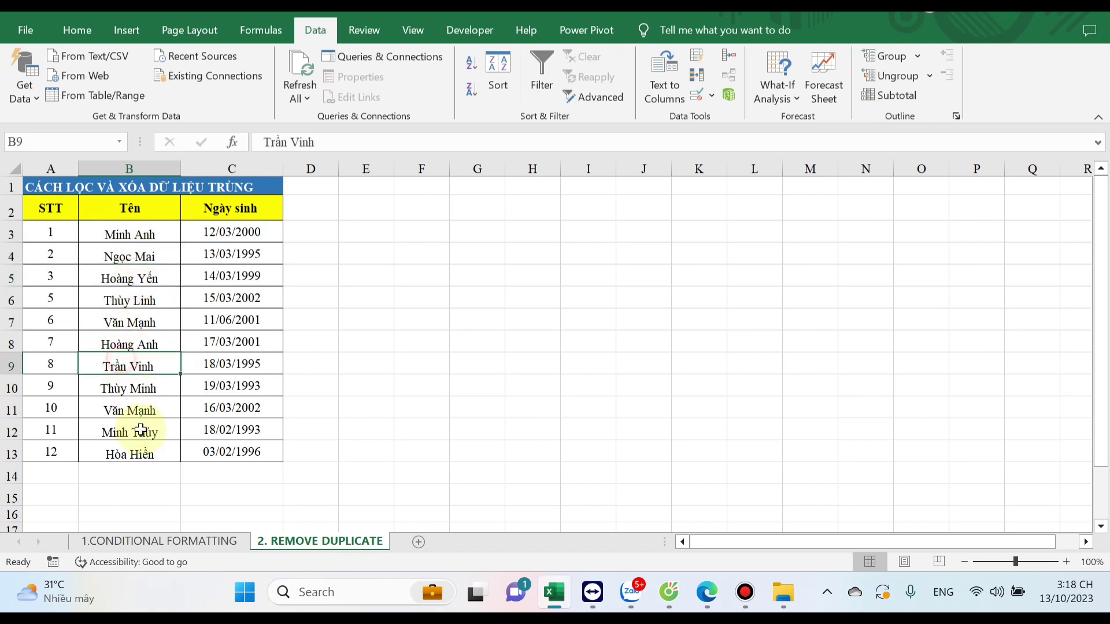
click(139, 430)
Apply Duplicate Values with light red fill to A3:C13, shading both Văn Mạnh cells.
drag(50, 233, 248, 451)
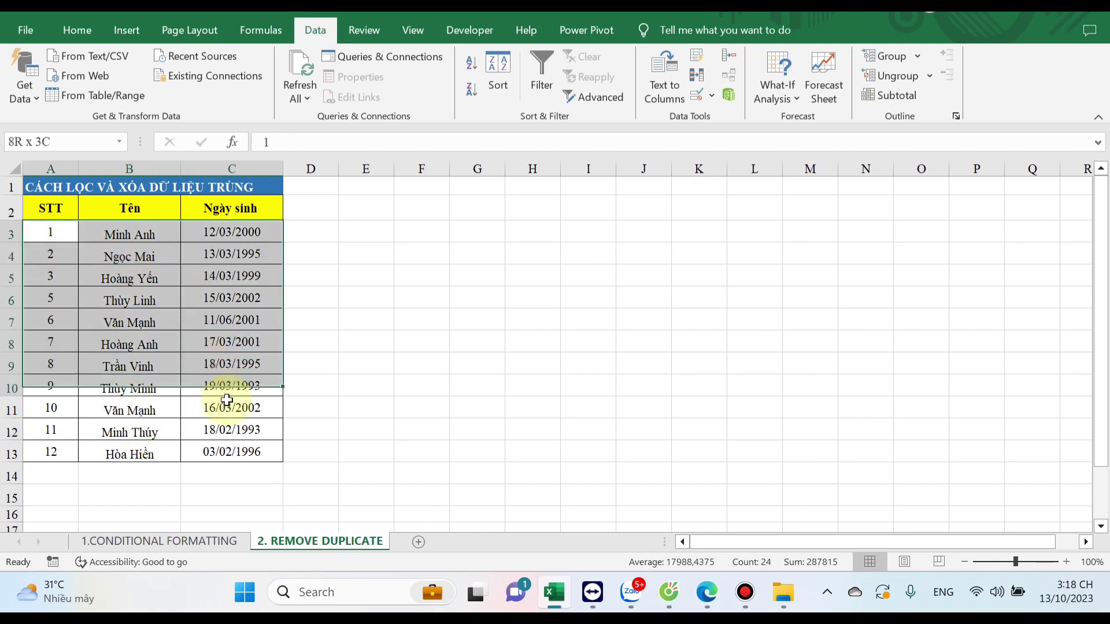
click(77, 31)
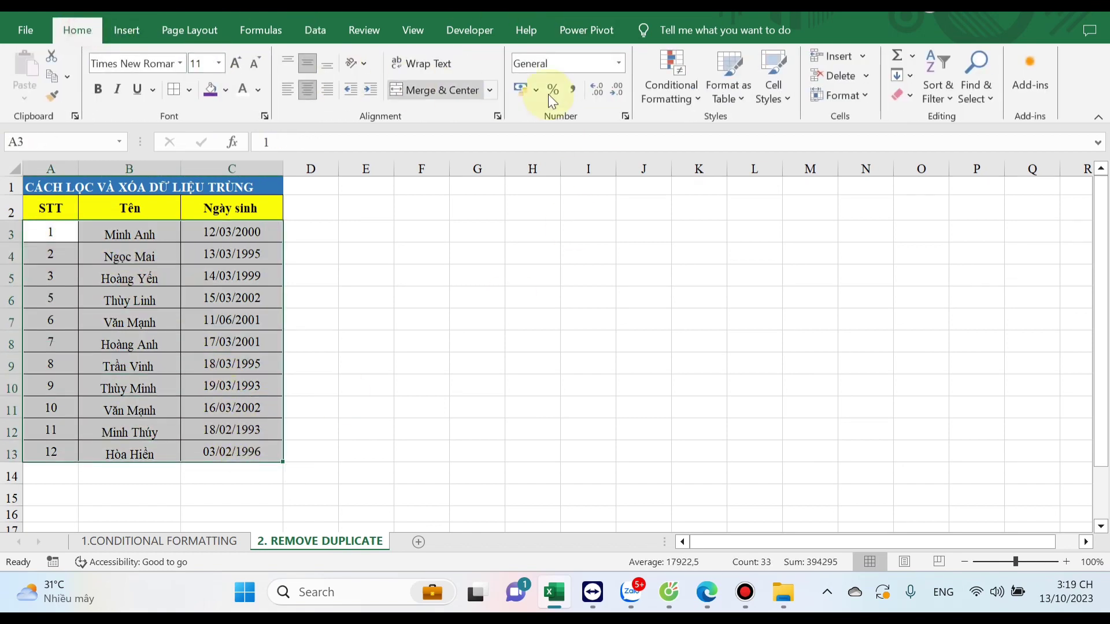
click(678, 93)
mouse_move(726, 127)
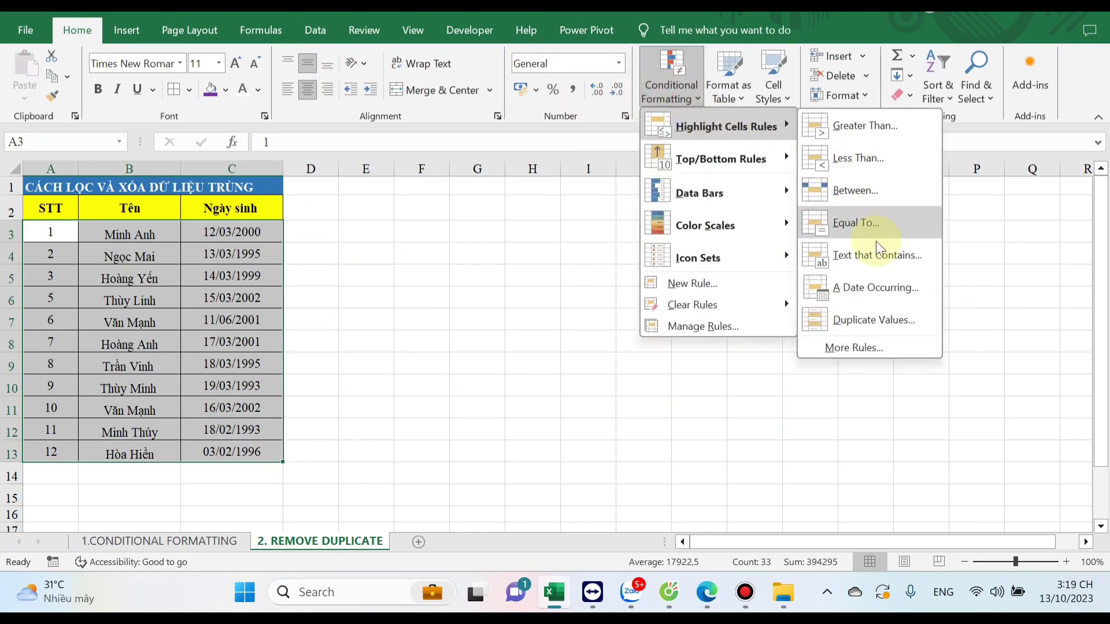
click(666, 67)
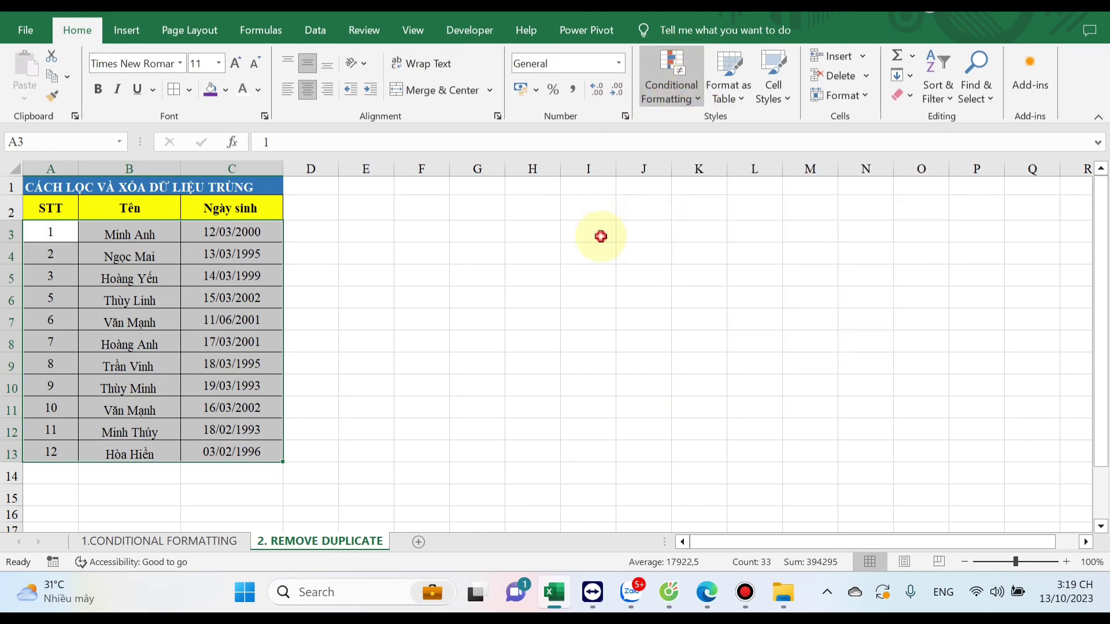
click(666, 87)
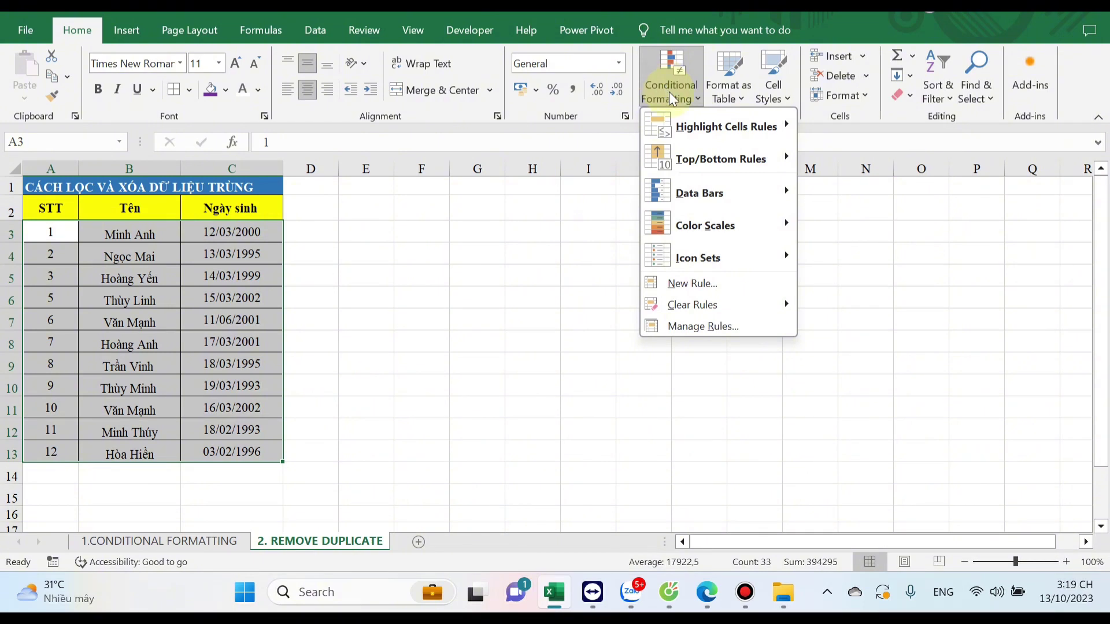
click(589, 336)
click(686, 85)
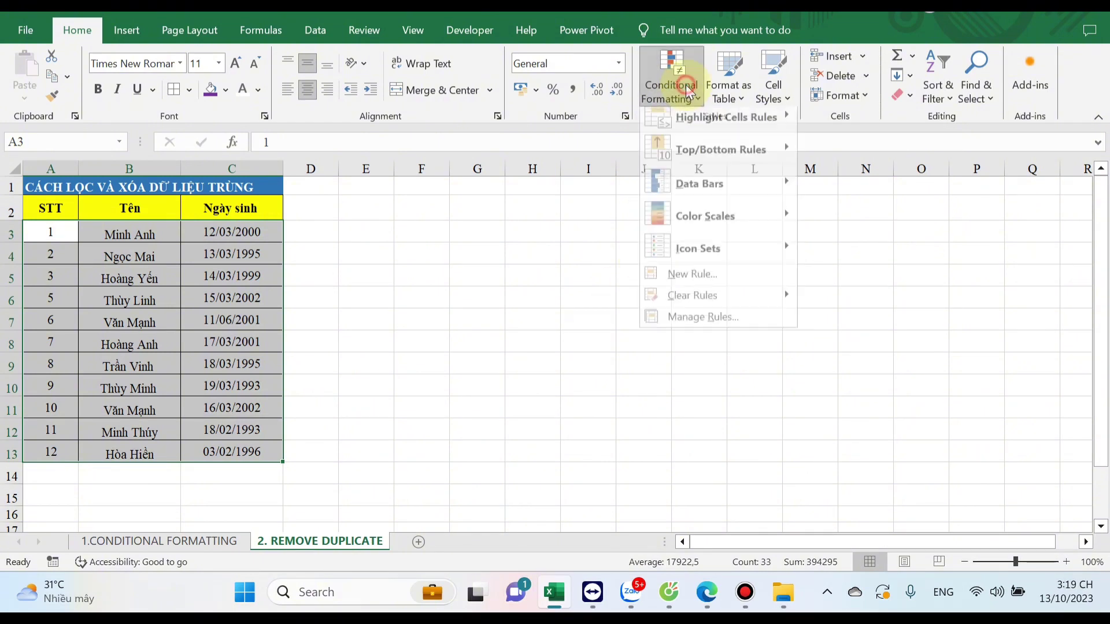
mouse_move(726, 127)
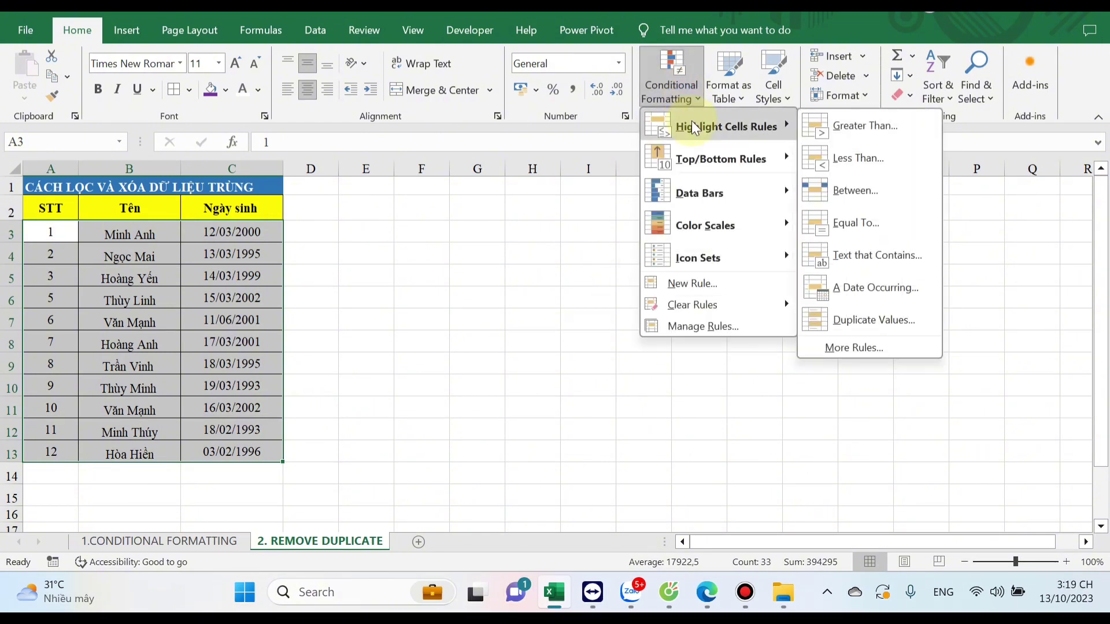
click(864, 321)
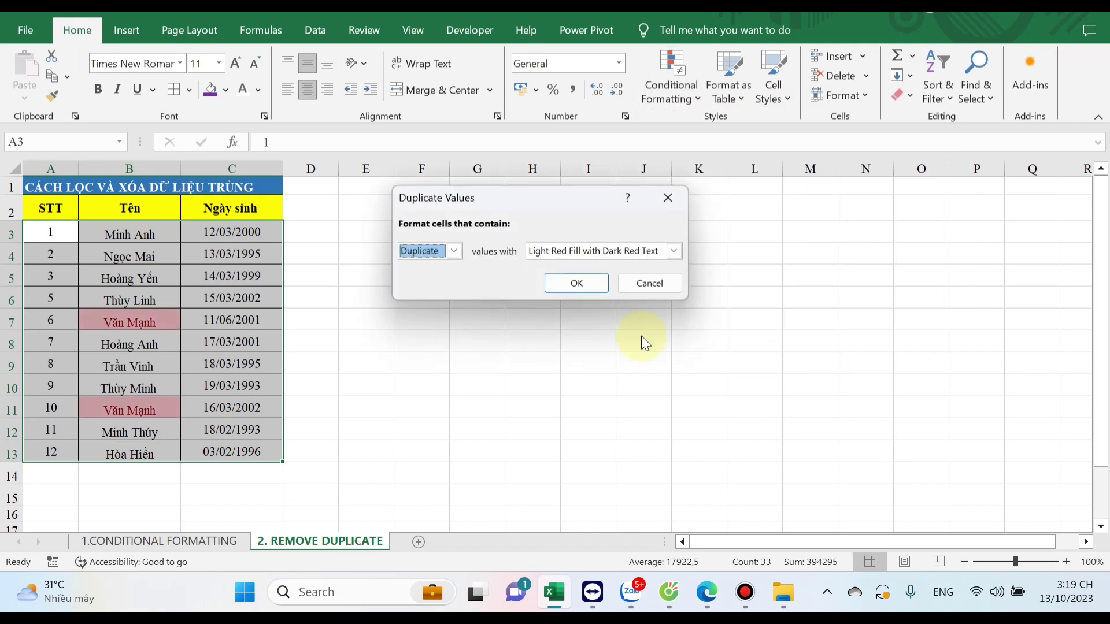
click(575, 282)
click(152, 318)
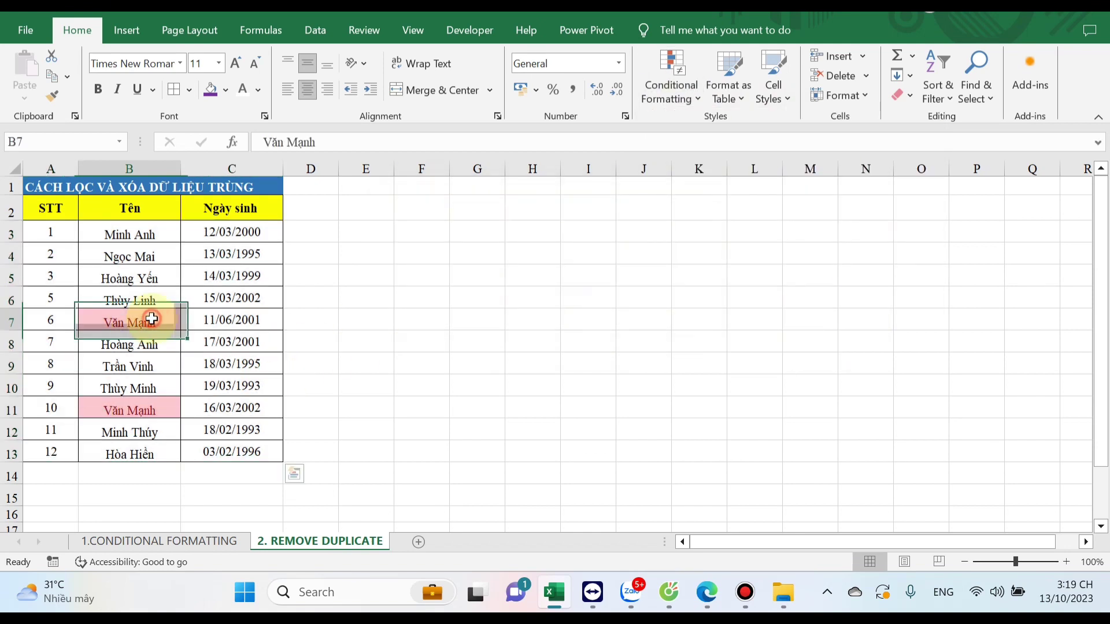
click(139, 411)
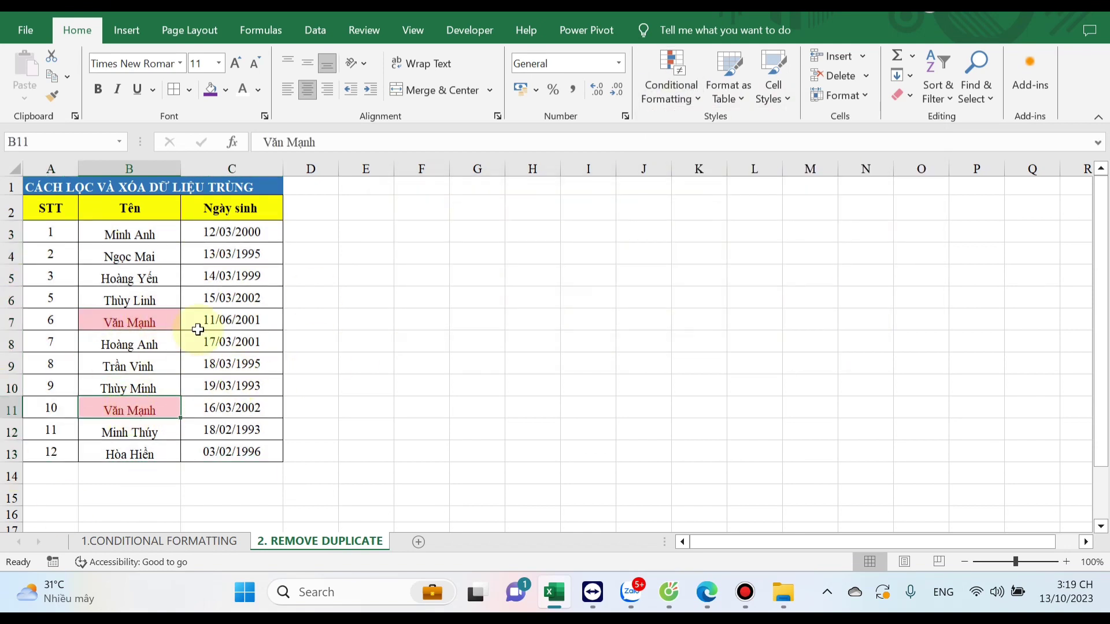